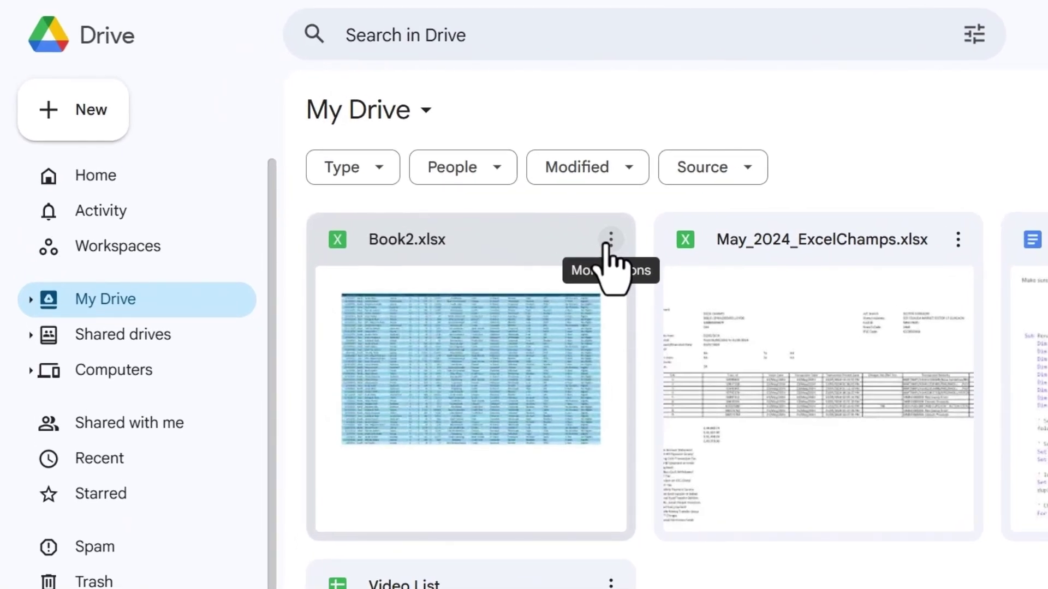
Share Book2.xlsx so anyone with the link is an Editor, and copy its share link
click(609, 240)
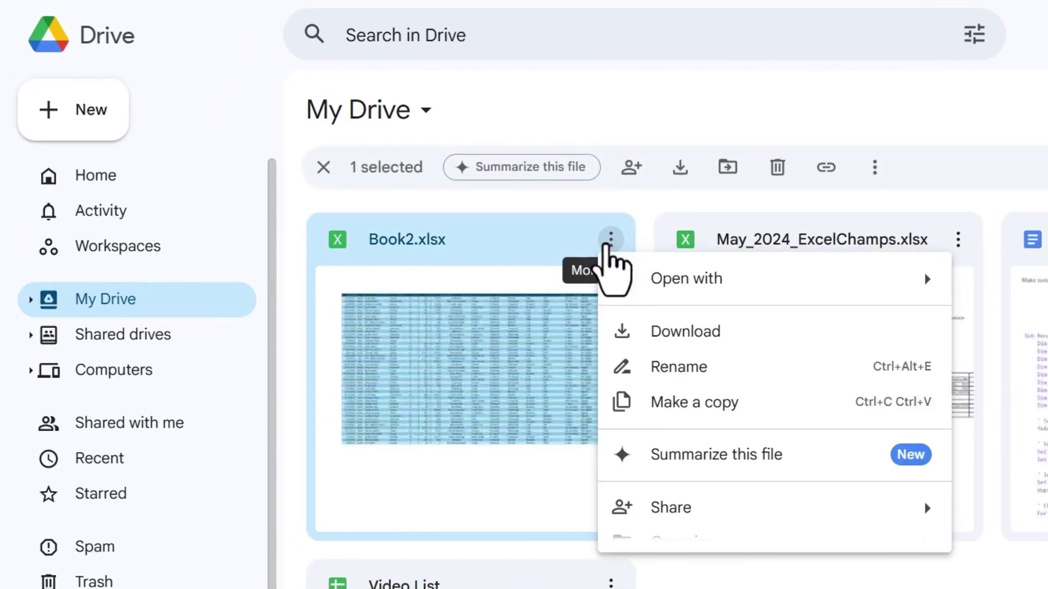
mouse_move(693, 511)
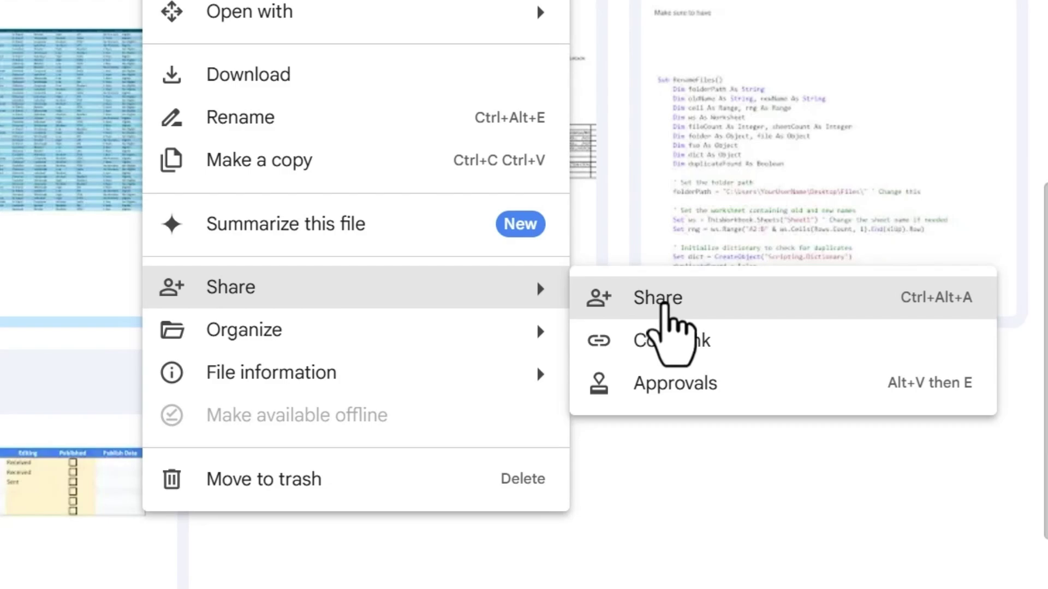
click(637, 300)
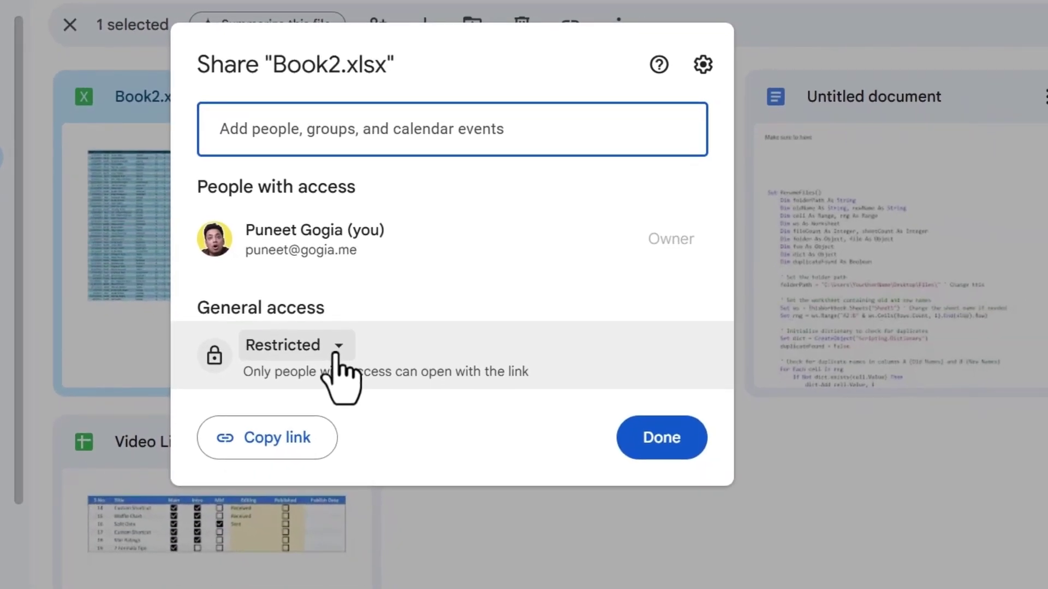
click(392, 414)
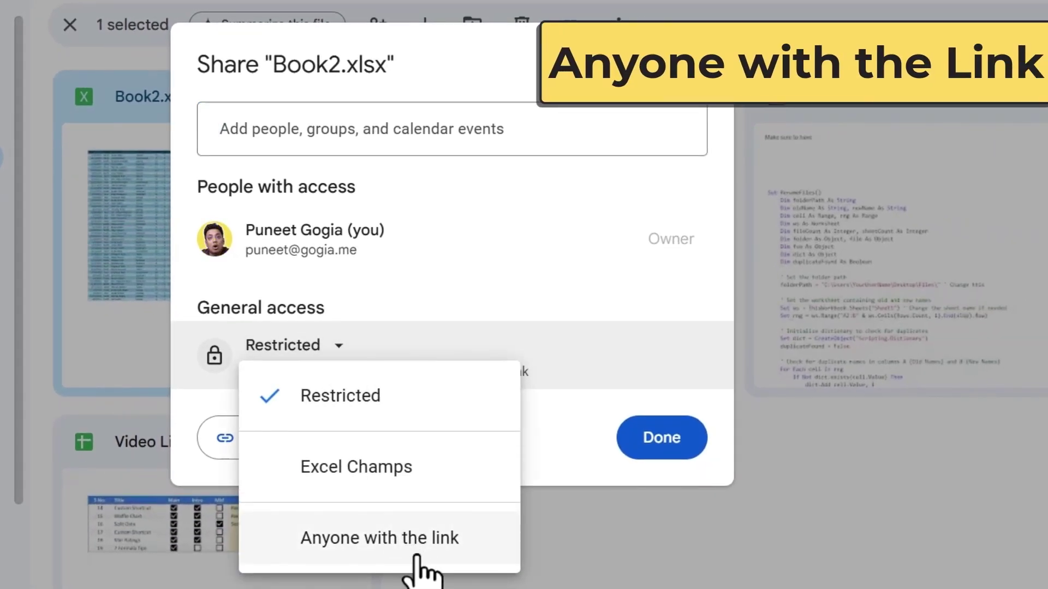
click(416, 557)
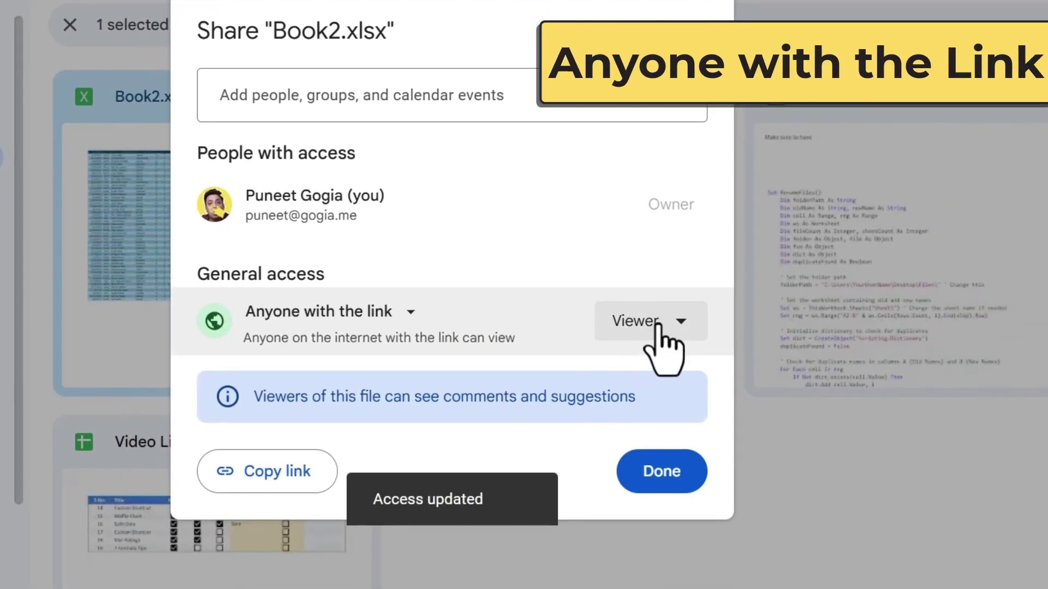
click(658, 325)
click(606, 518)
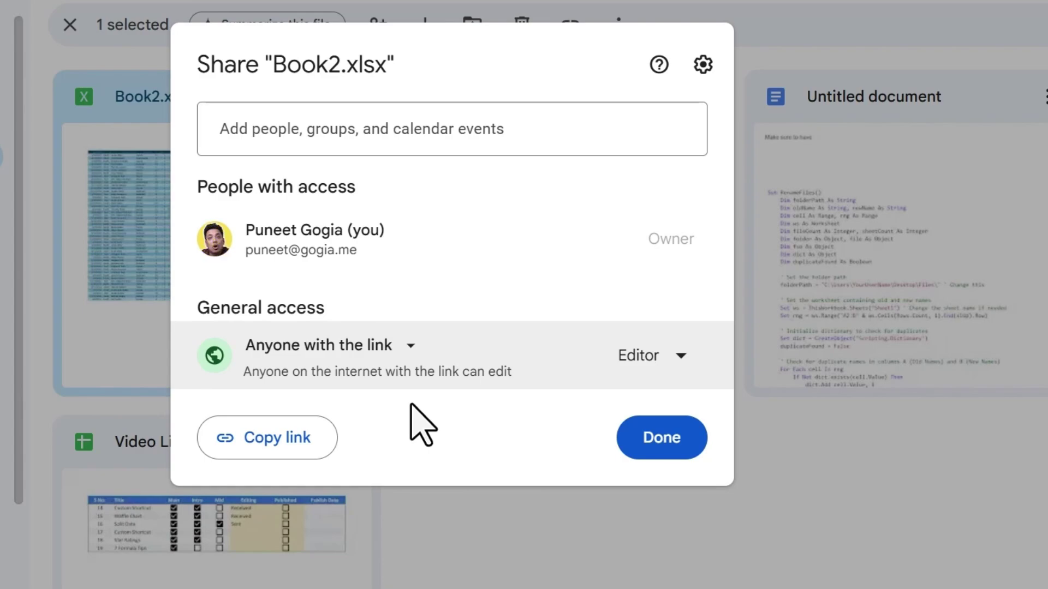
click(312, 443)
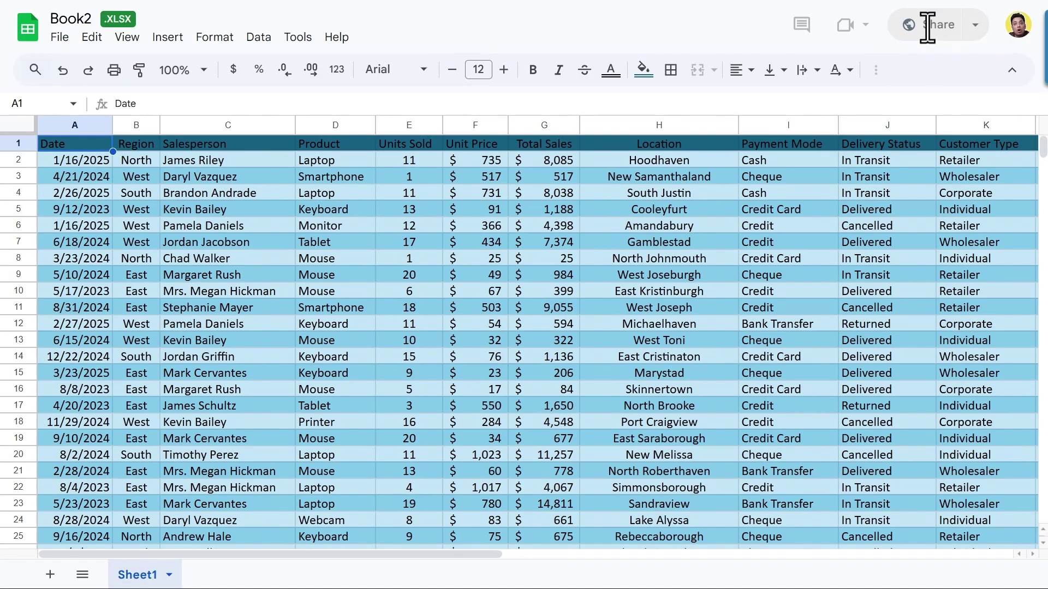
Check Book2's link access in Google Sheets, close it, and return to the URL-template note
click(935, 33)
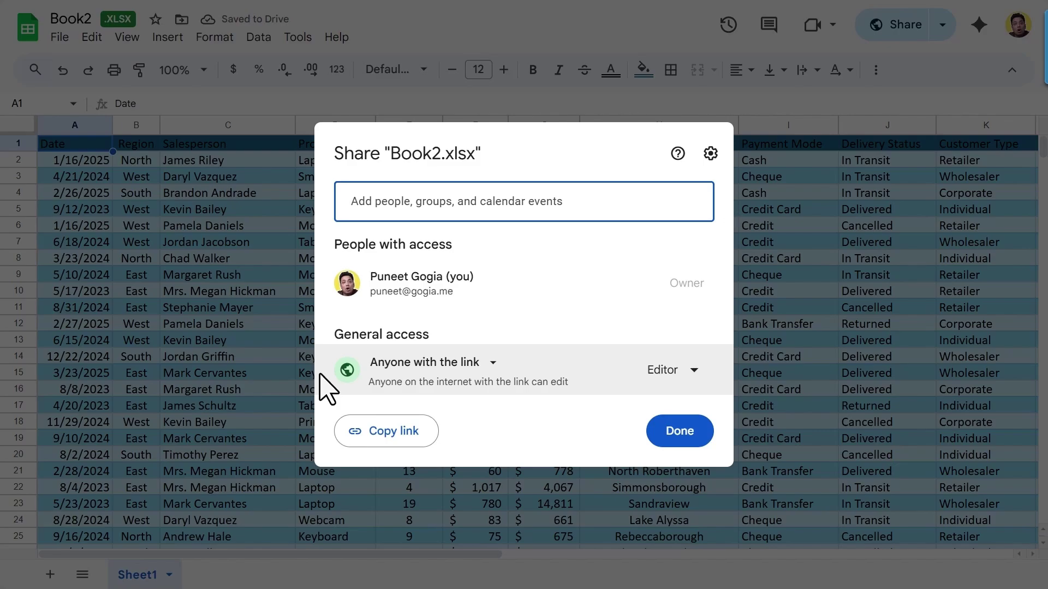
key(Escape)
key(ctrl+w)
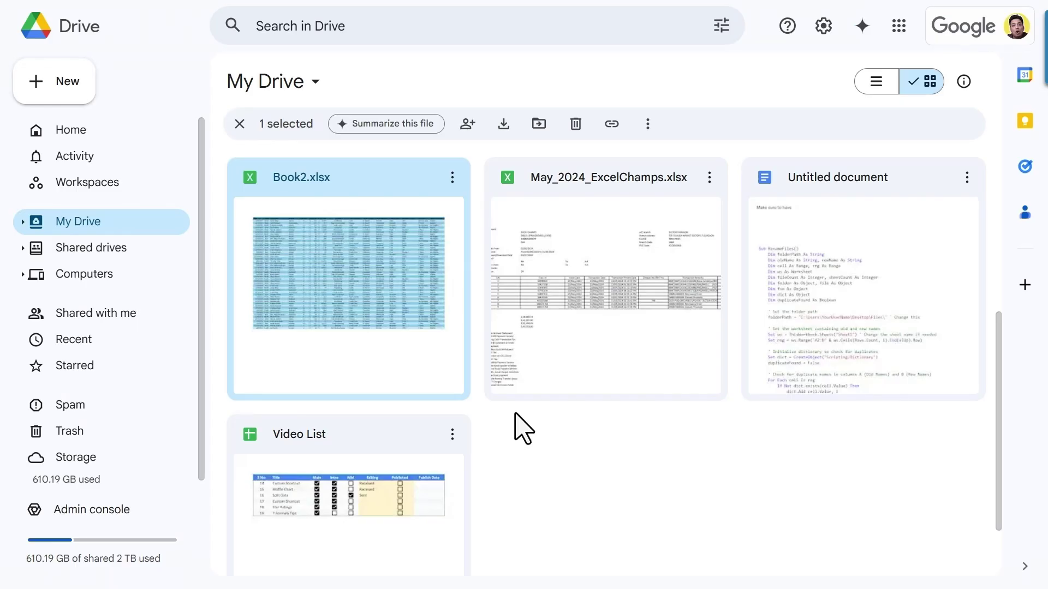
key(ctrl+shift+Tab)
Paste the Sheets share link below the template, copy its file ID, then delete the link
click(363, 170)
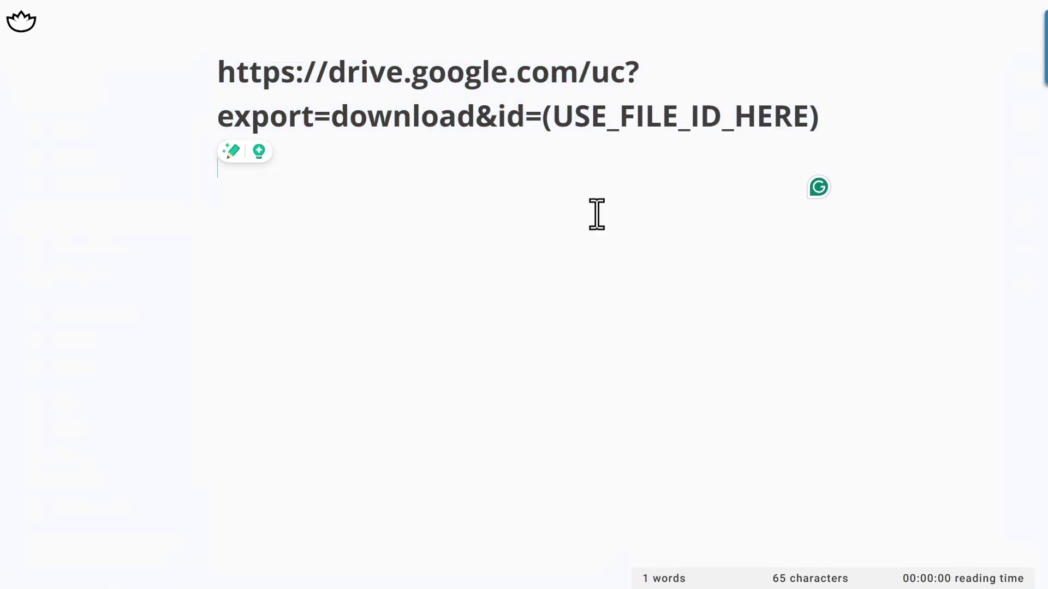
click(846, 118)
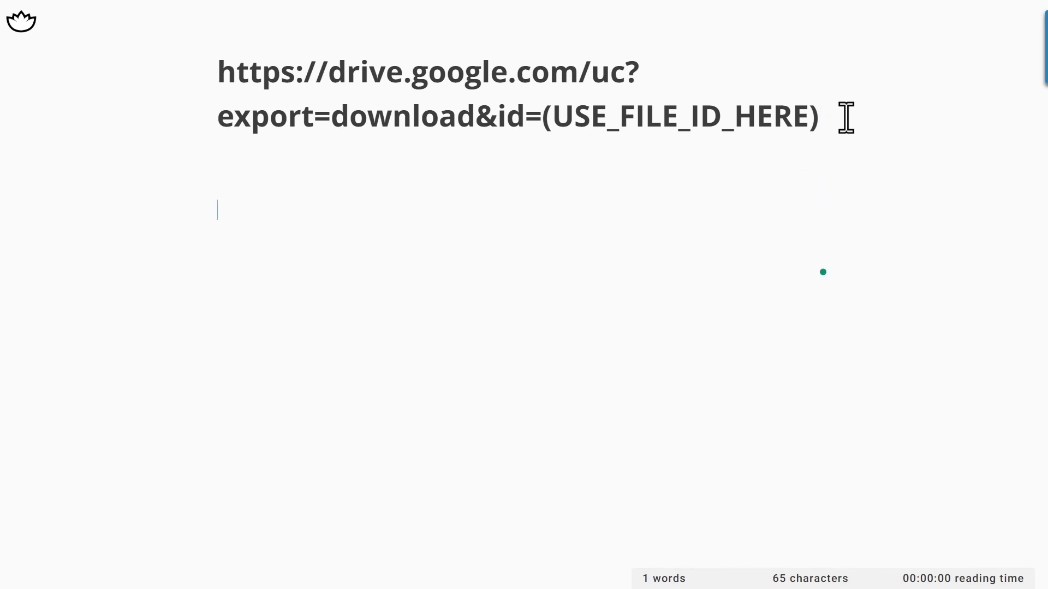
key(Down)
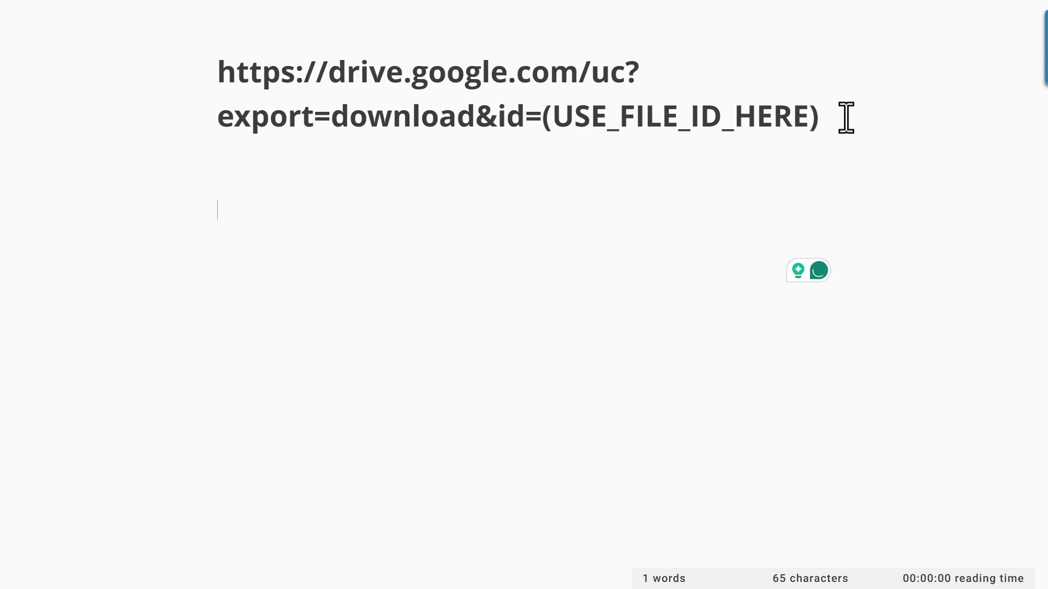
key(ctrl+v)
drag(323, 232, 568, 232)
click(500, 213)
drag(502, 211, 759, 213)
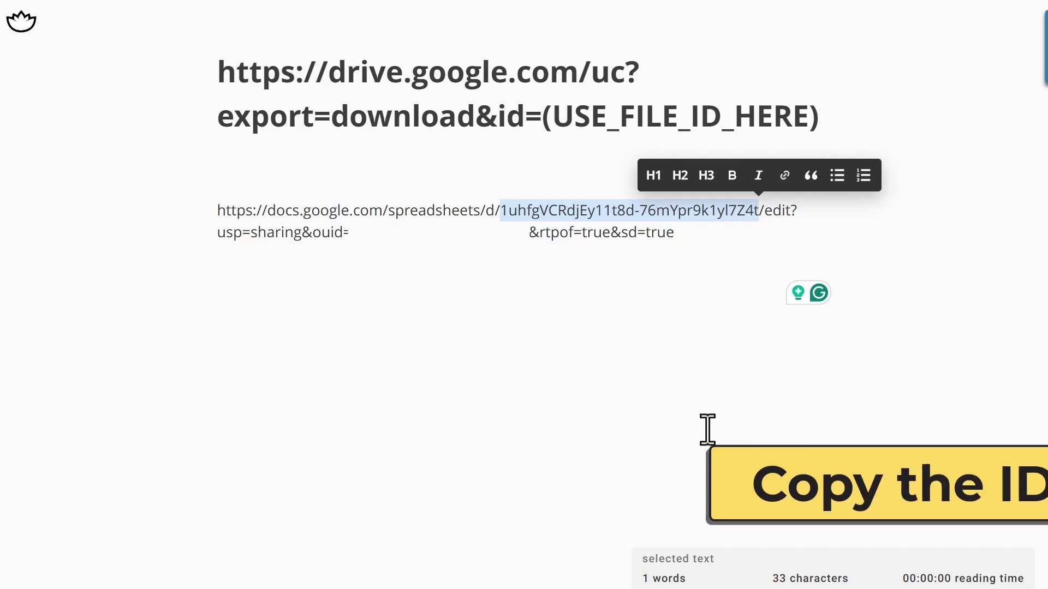
drag(696, 241, 215, 214)
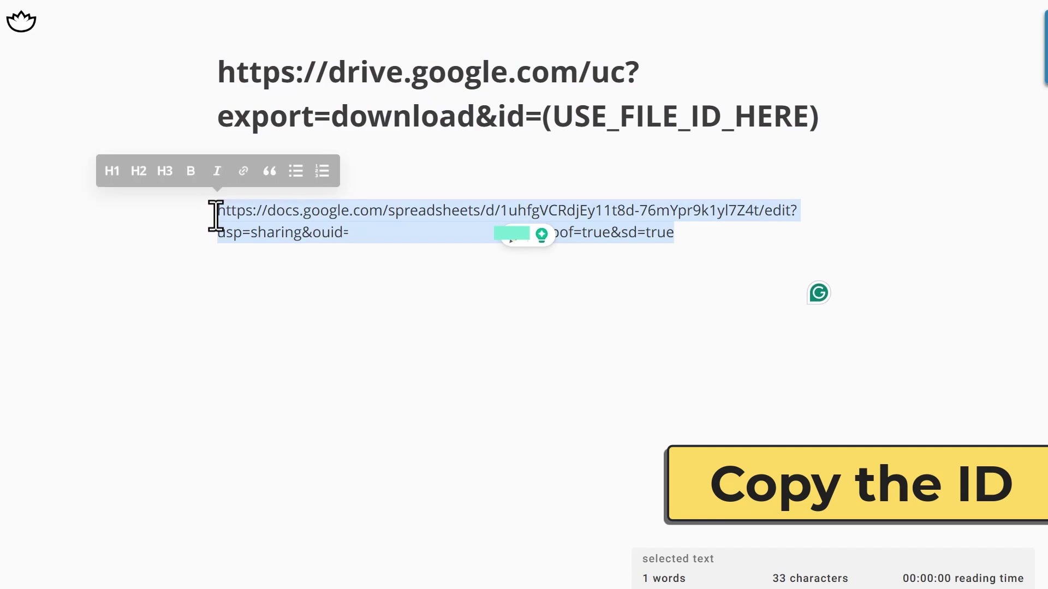
key(BackSpace)
Replace USE_FILE_ID_HERE with the file ID, strip the parentheses, and select the complete URL
drag(554, 116, 808, 114)
right_click(682, 119)
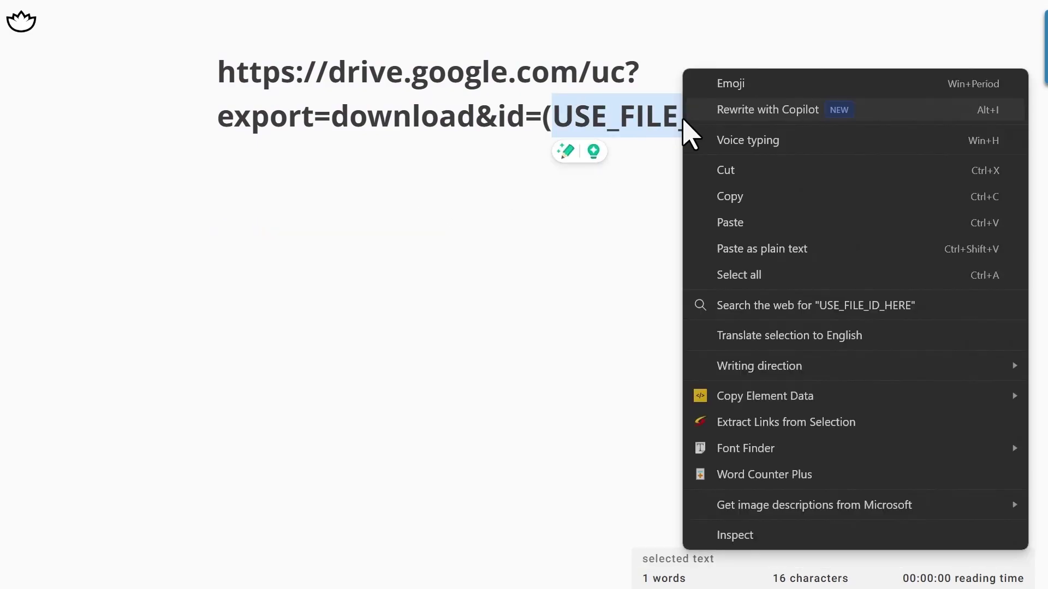
click(770, 222)
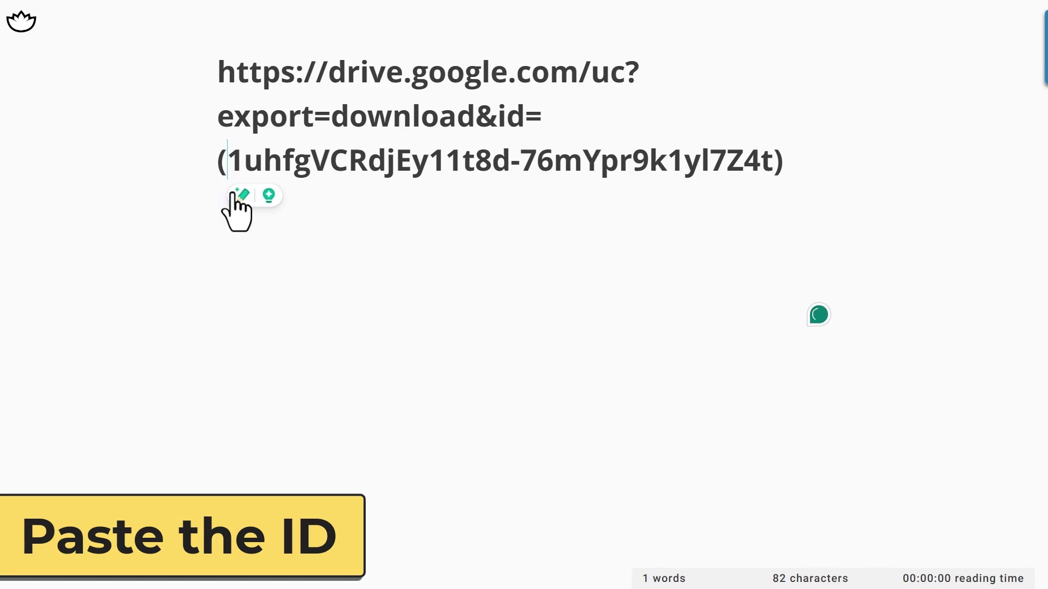
key(Home)
key(Delete)
click(559, 167)
key(BackSpace)
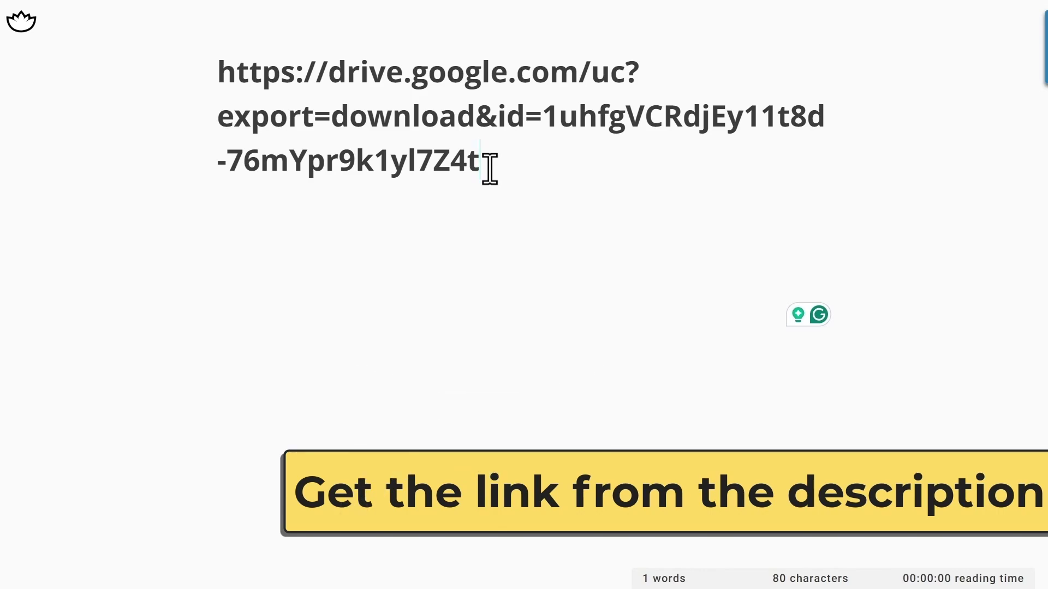
key(ctrl+a)
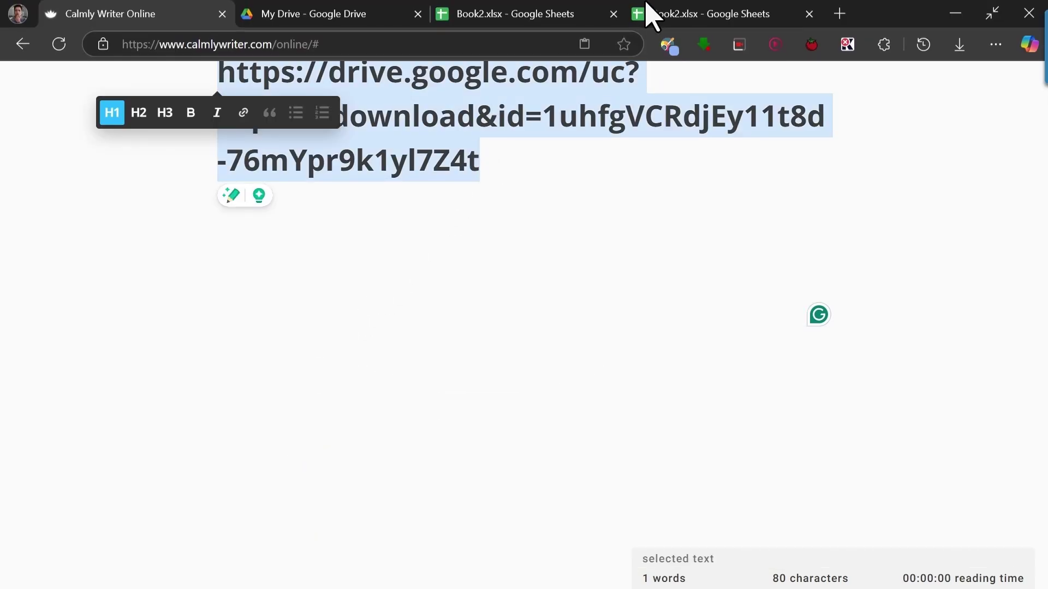
click(991, 14)
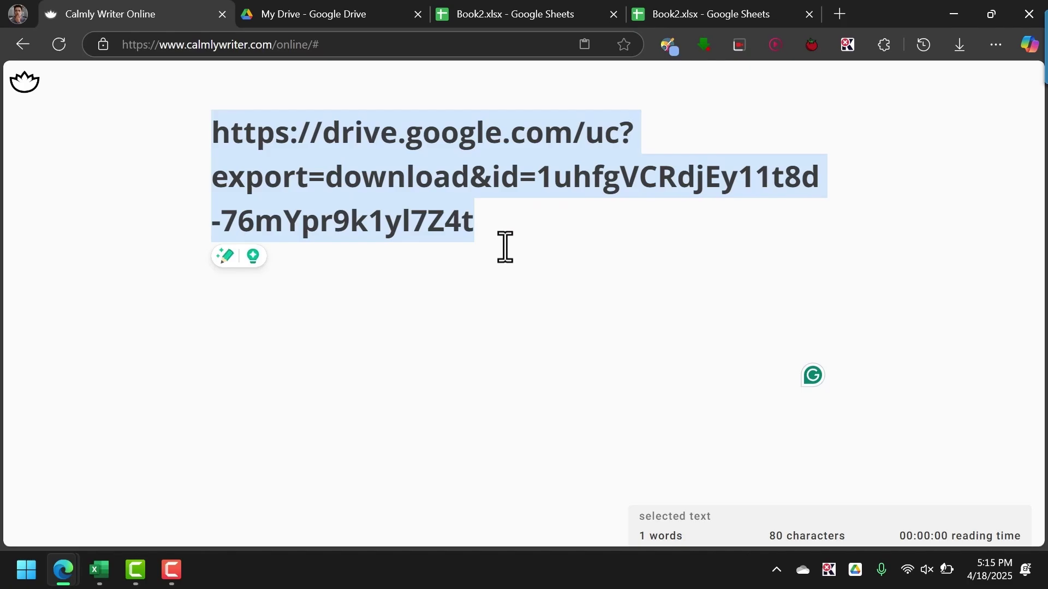
Add a From Web data source using the drive.google.com/uc?export=download link
key(alt+Tab)
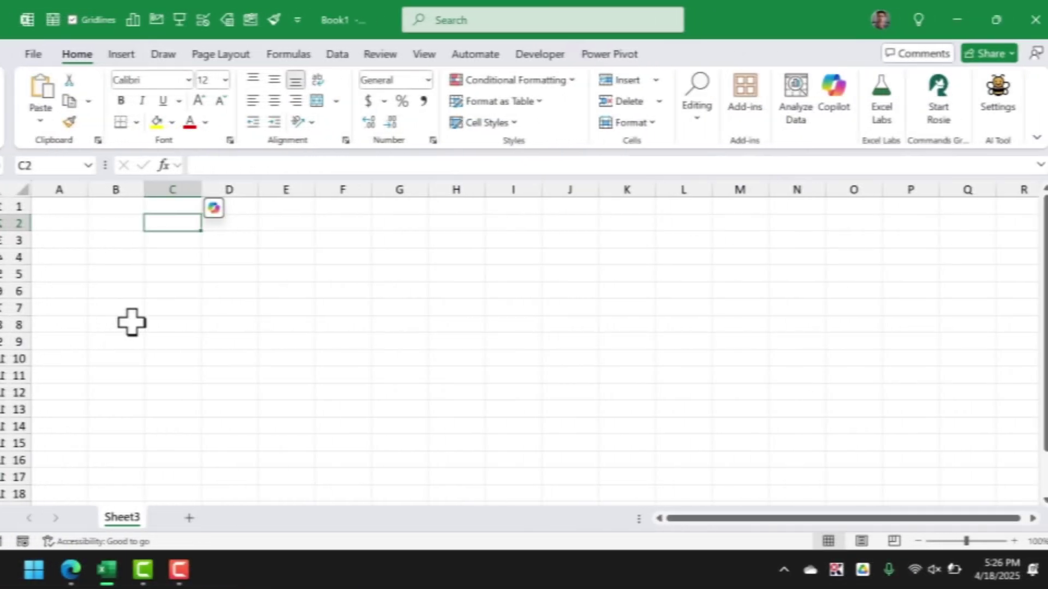
click(330, 55)
click(34, 121)
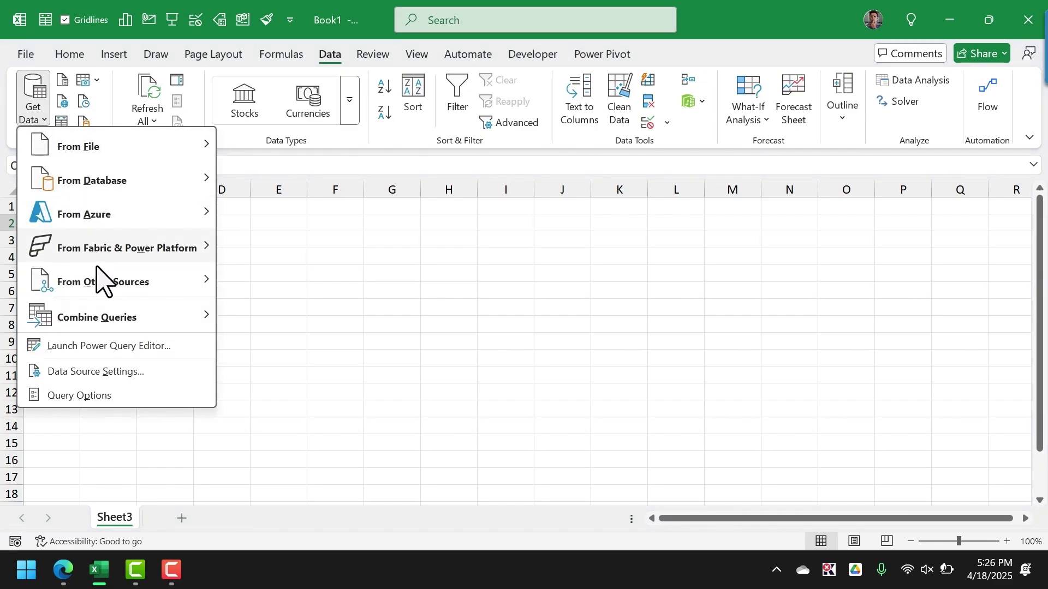
mouse_move(121, 288)
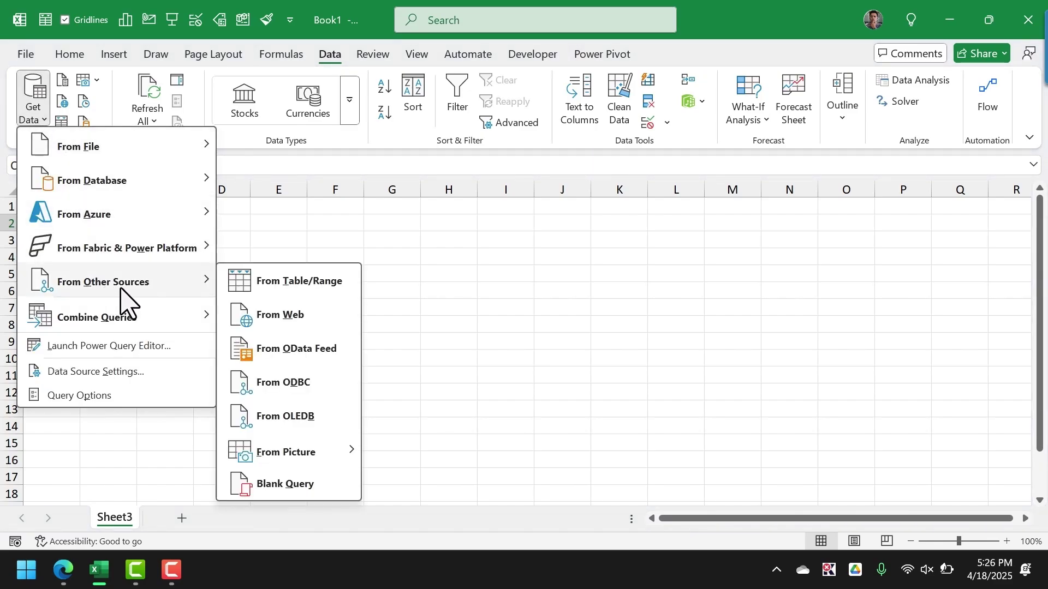
click(324, 322)
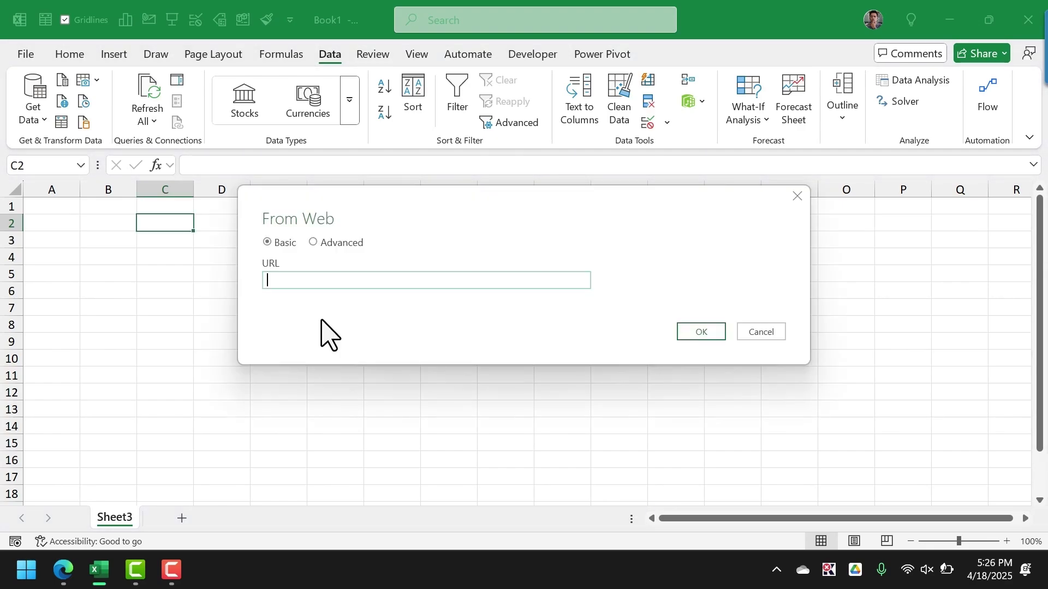
key(ctrl+v)
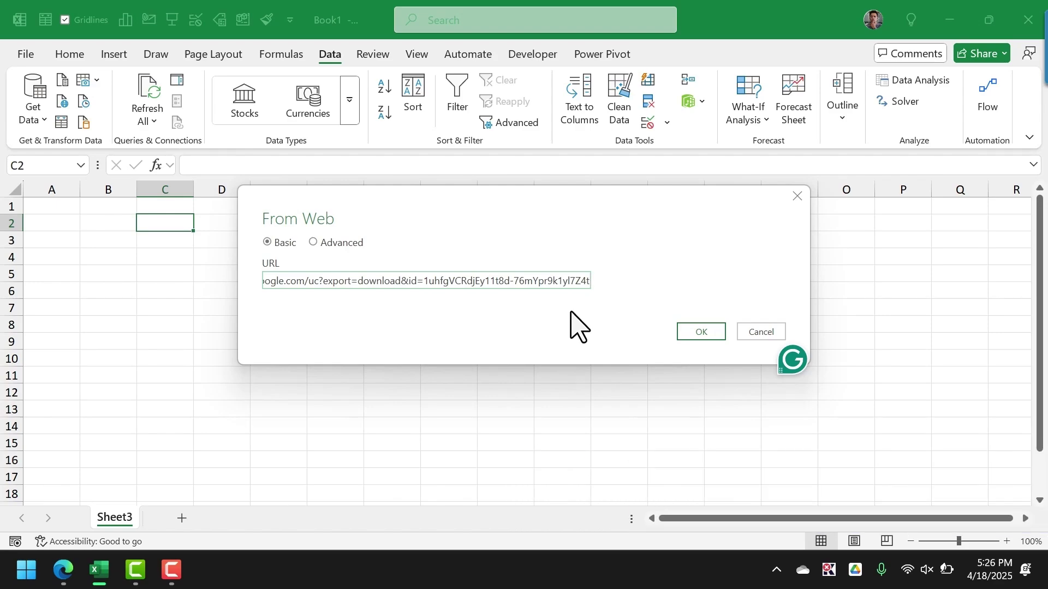
click(700, 333)
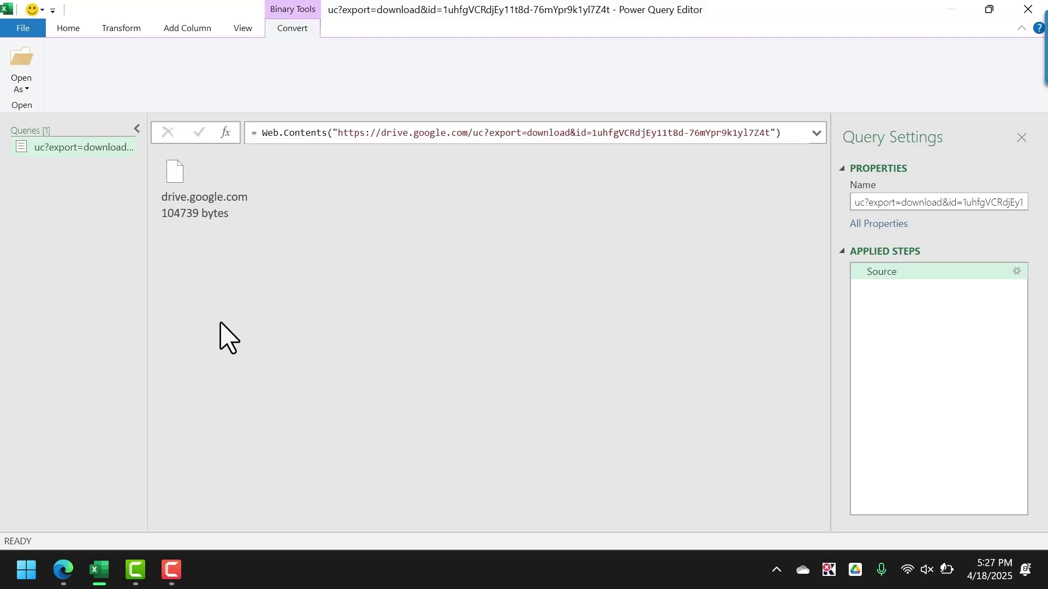
Read the downloaded binary as an Excel Workbook and open Sheet1's table, scrolling its rows
right_click(184, 185)
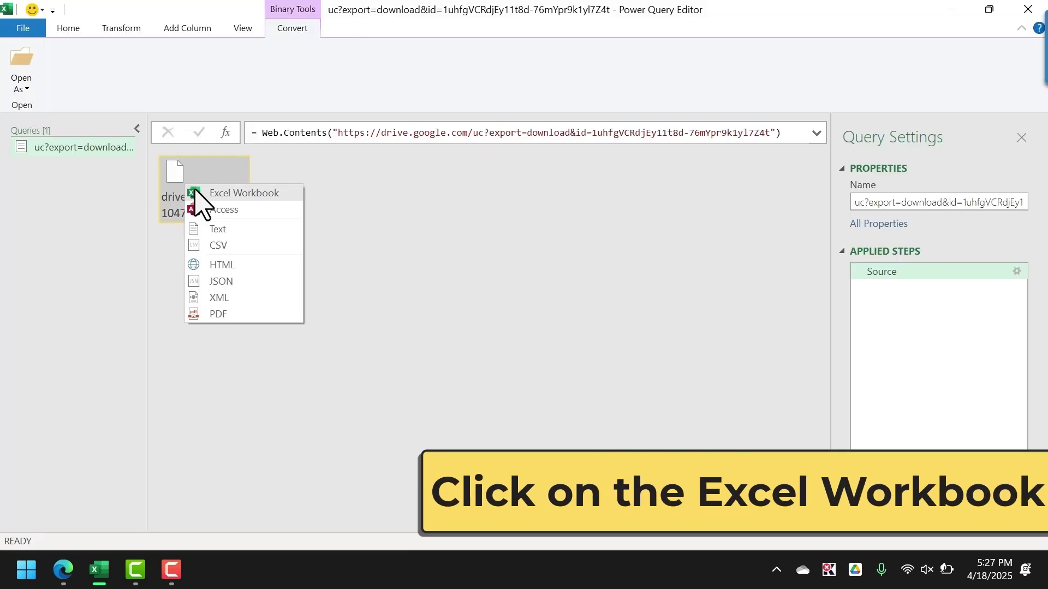
click(274, 194)
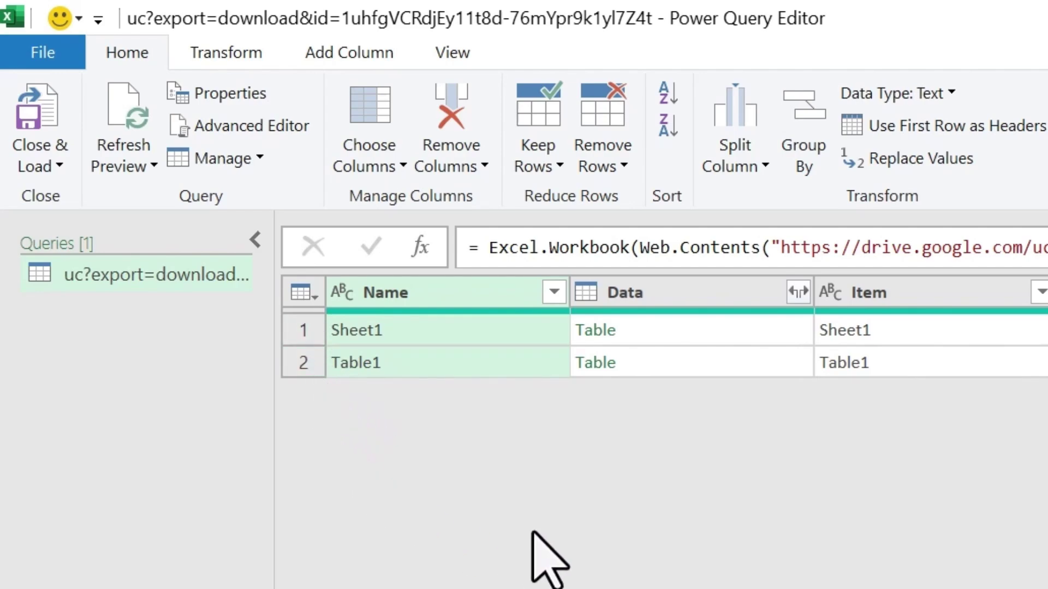
click(603, 334)
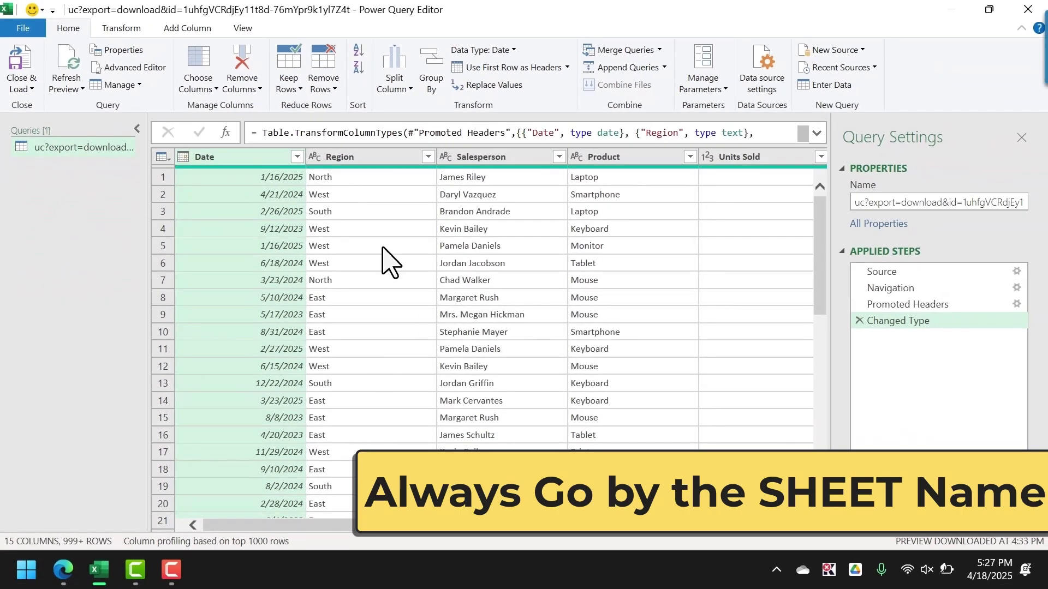
scroll(388, 259, down, 15)
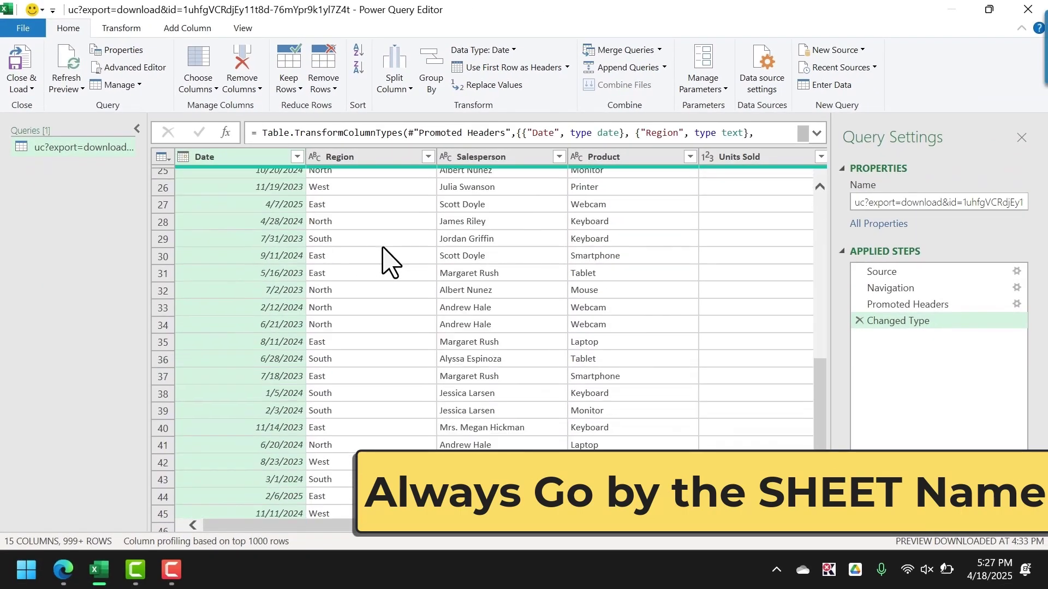
scroll(388, 259, down, 3)
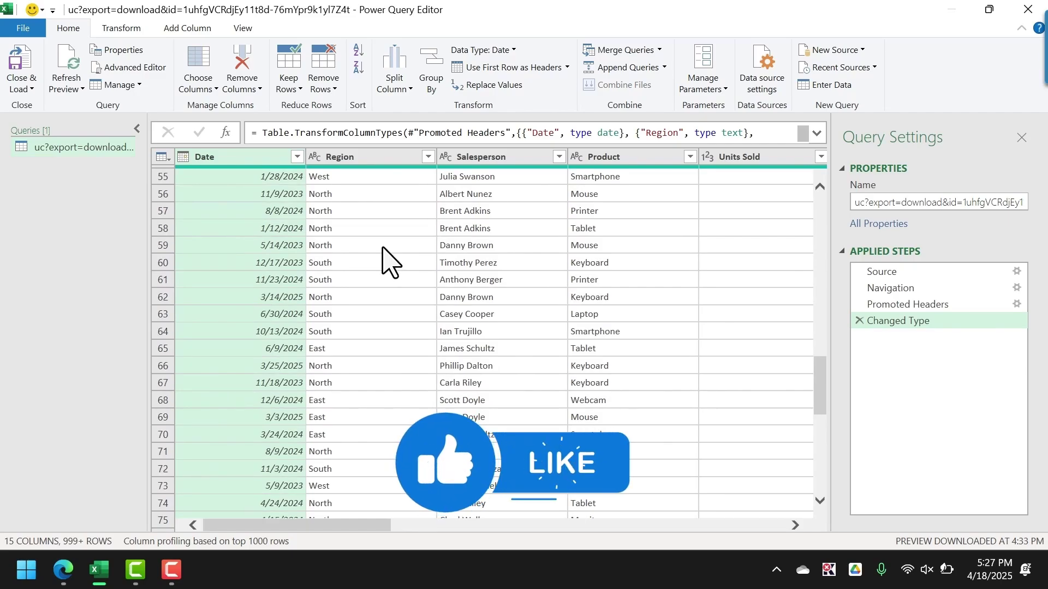
scroll(371, 355, down, 20)
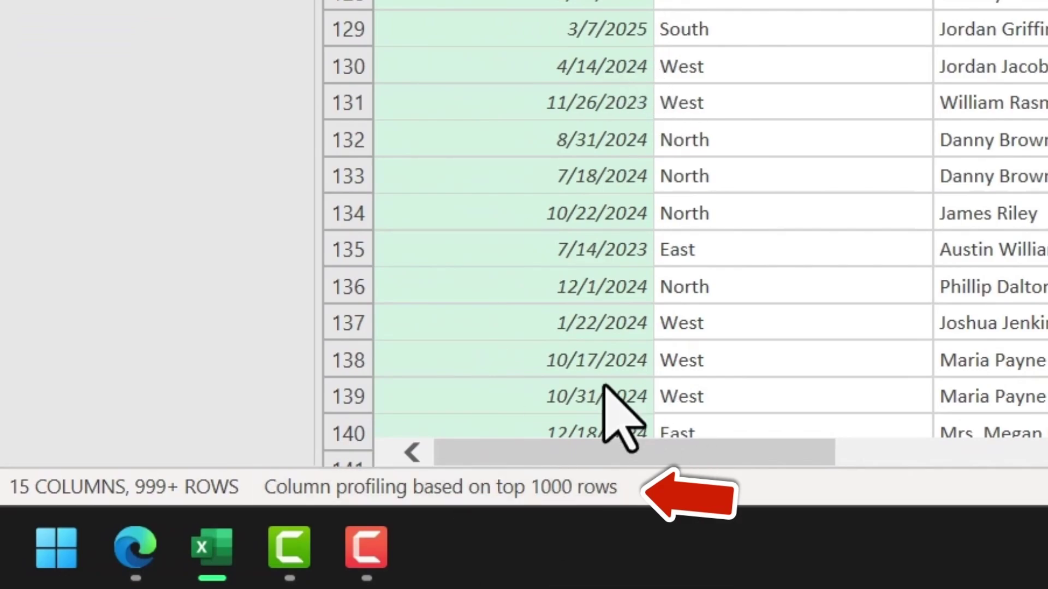
Bring up Book2.xlsx's Sheet1 in the browser and scroll through its sales rows
mouse_move(148, 551)
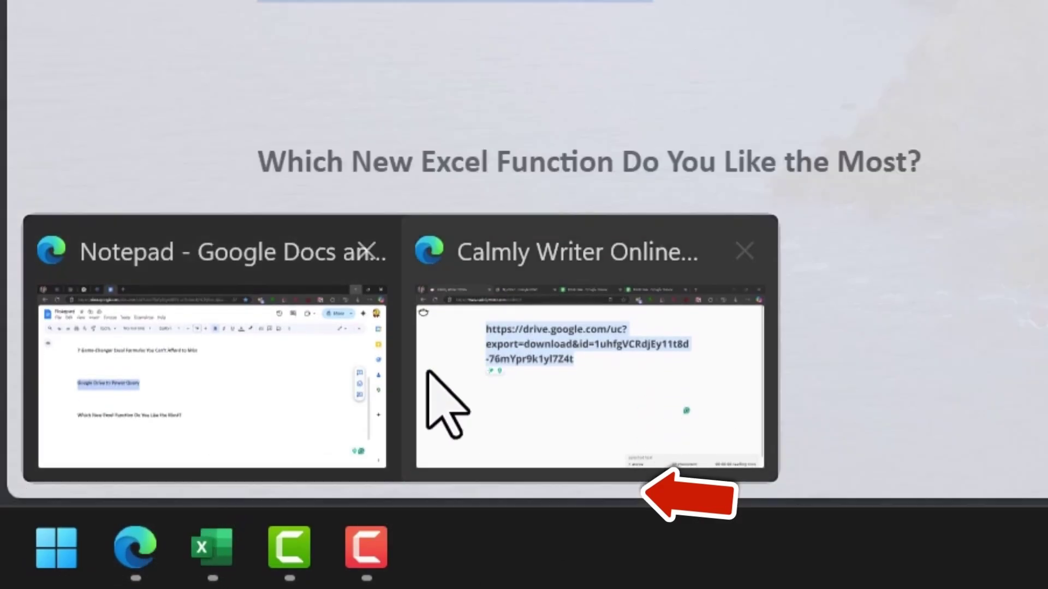
click(434, 389)
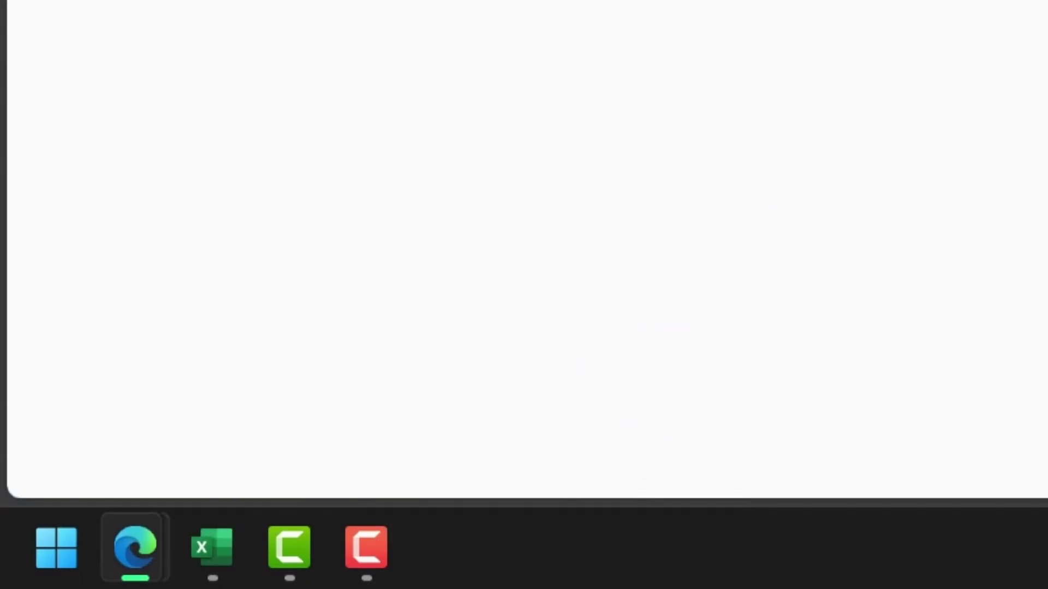
scroll(367, 4, down, 2)
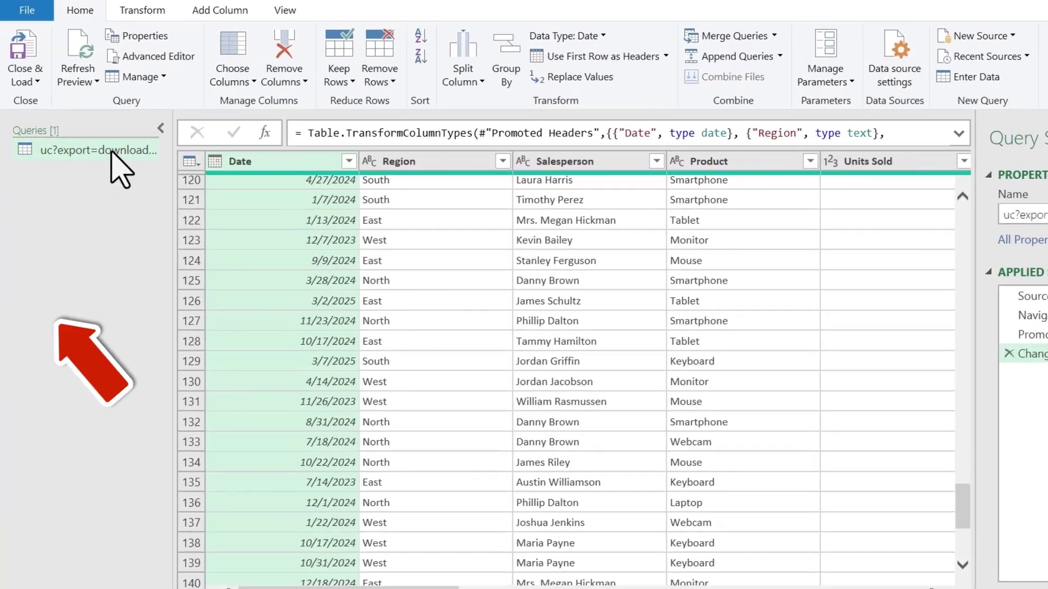
Rename the query to 'Google Drive Data' and Close & Load it into the workbook
right_click(111, 152)
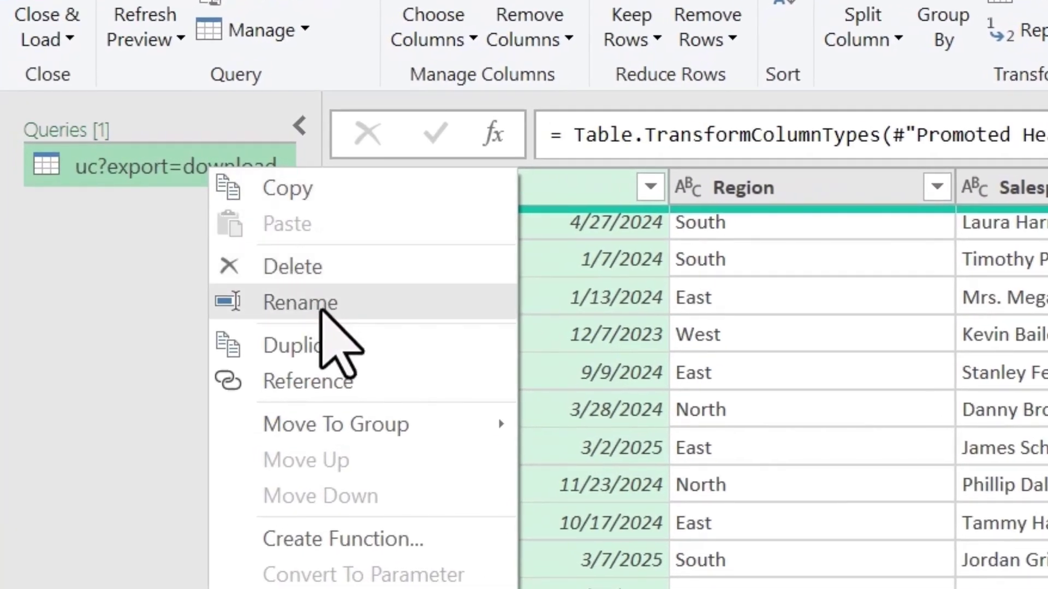
click(170, 226)
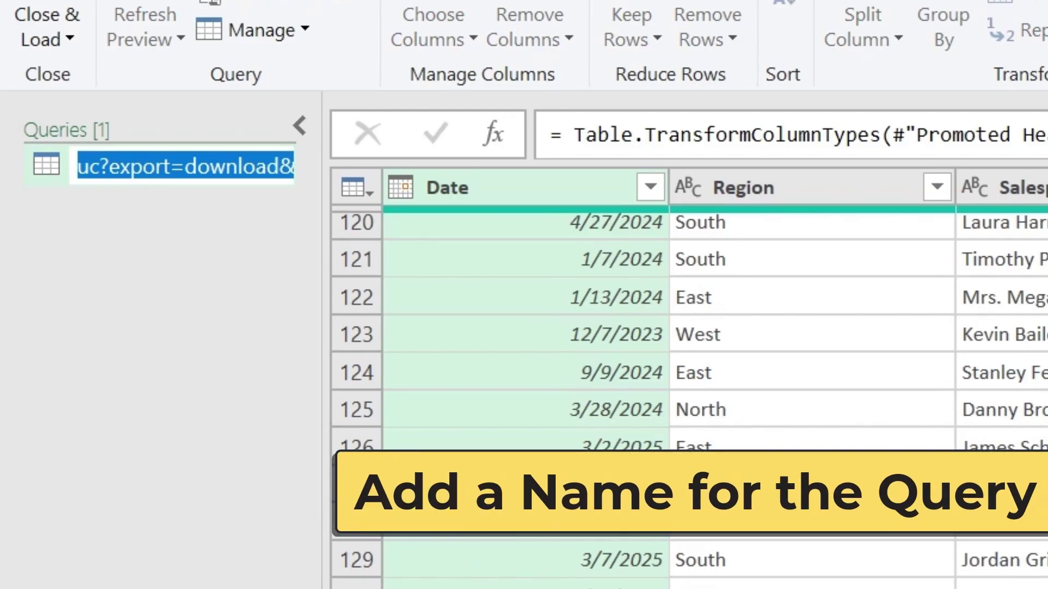
text(Google Drive Data)
key(Return)
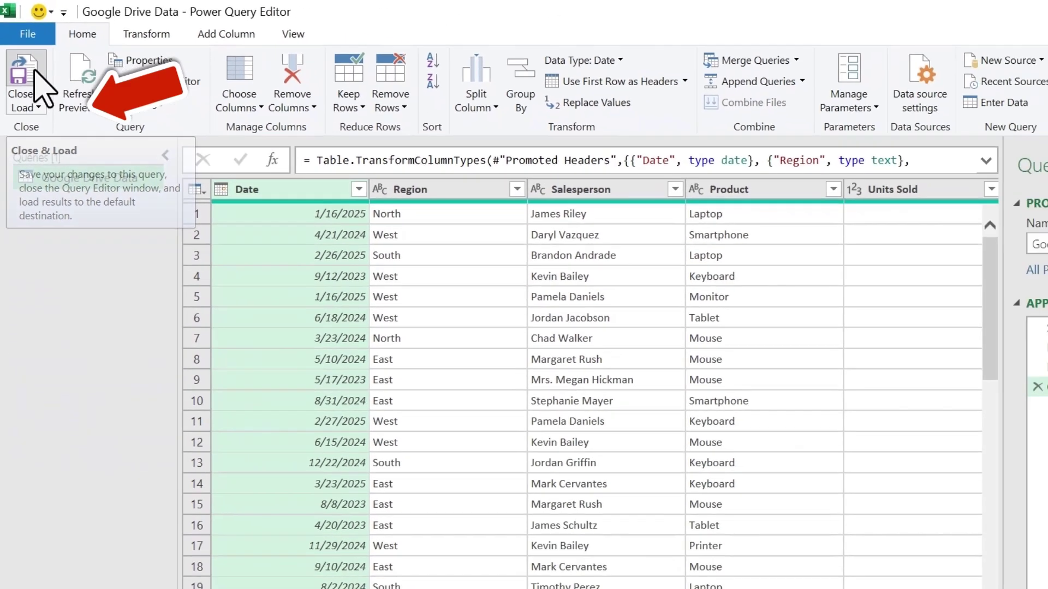
click(66, 137)
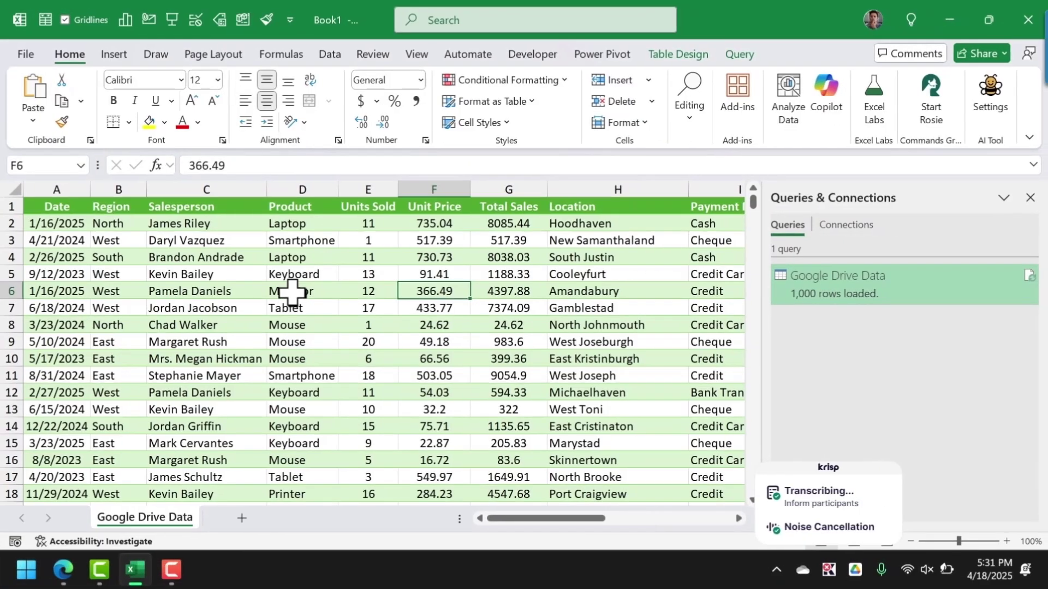
Jump to the last loaded row, 1001, and its salesperson cell
key(Home)
key(ctrl+Down)
key(Right)
key(Right)
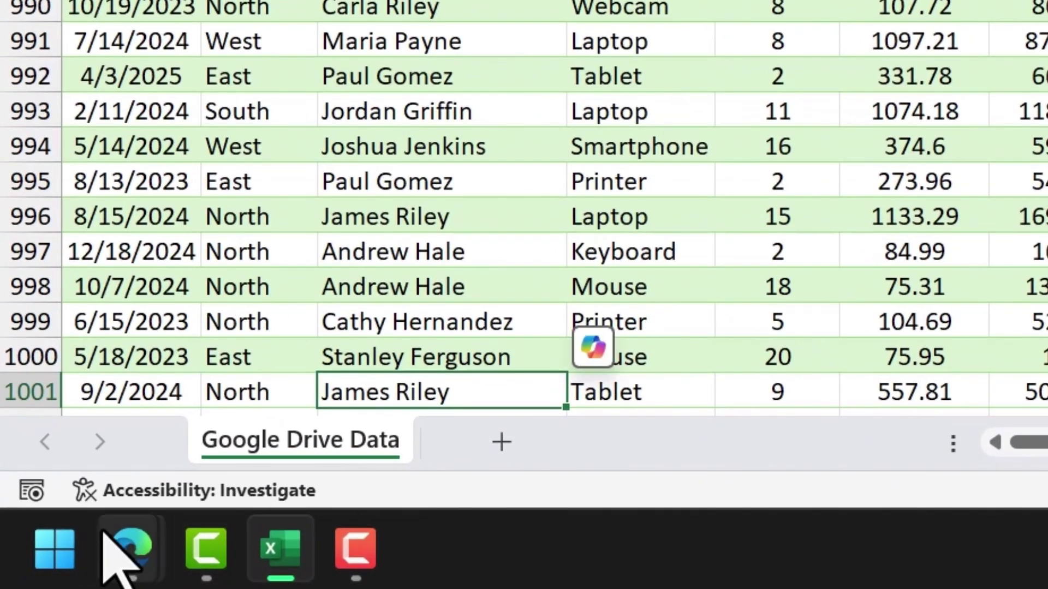
click(117, 554)
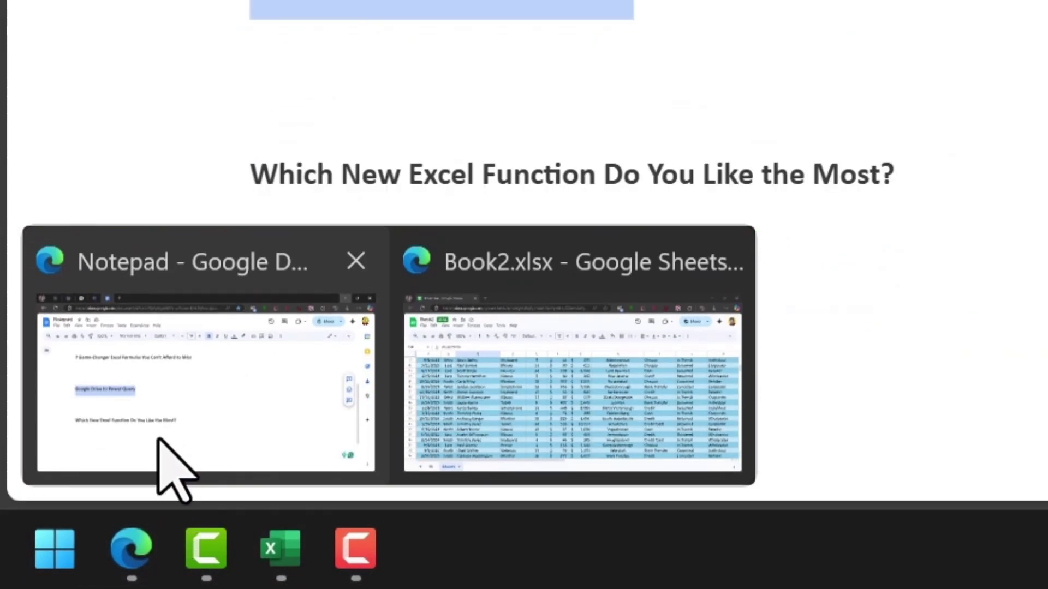
In Book2.xlsx, overwrite salesperson cell C1001 with a different person's name
click(573, 361)
click(761, 32)
key(Home)
key(ctrl+Down)
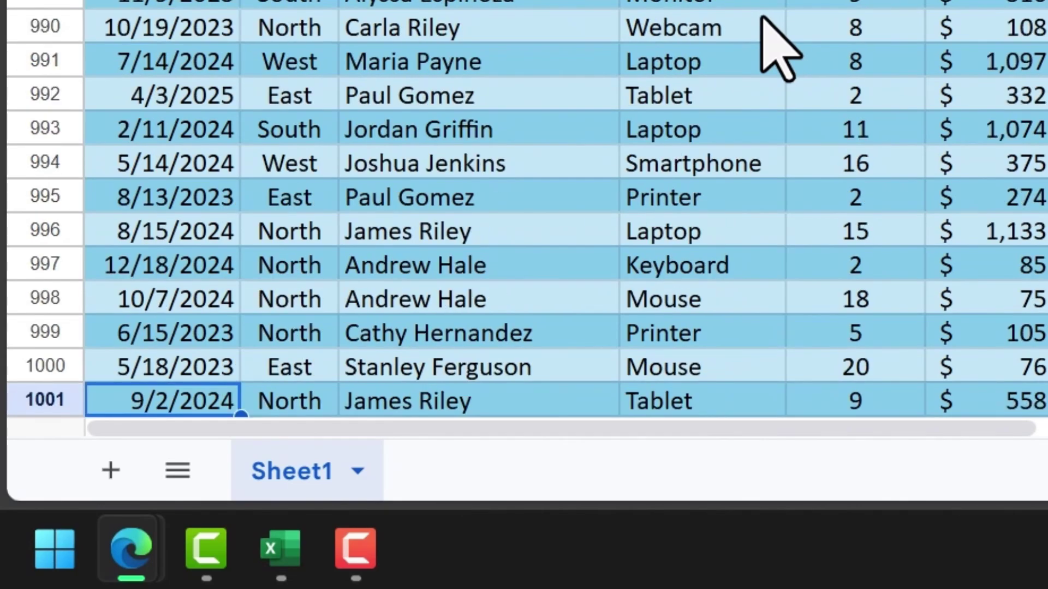
key(Right)
key(Right)
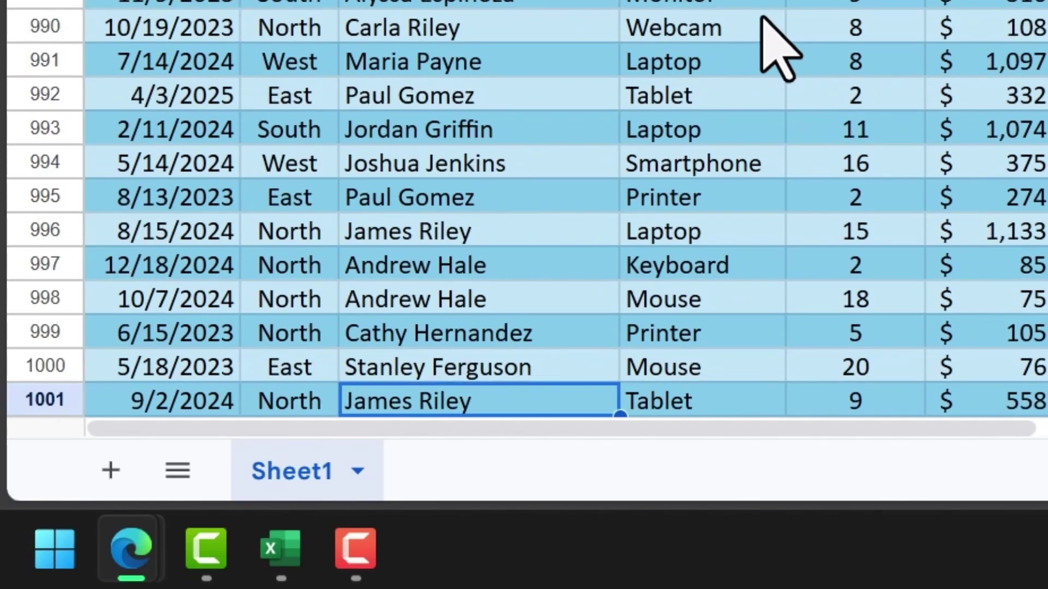
text(PUn)
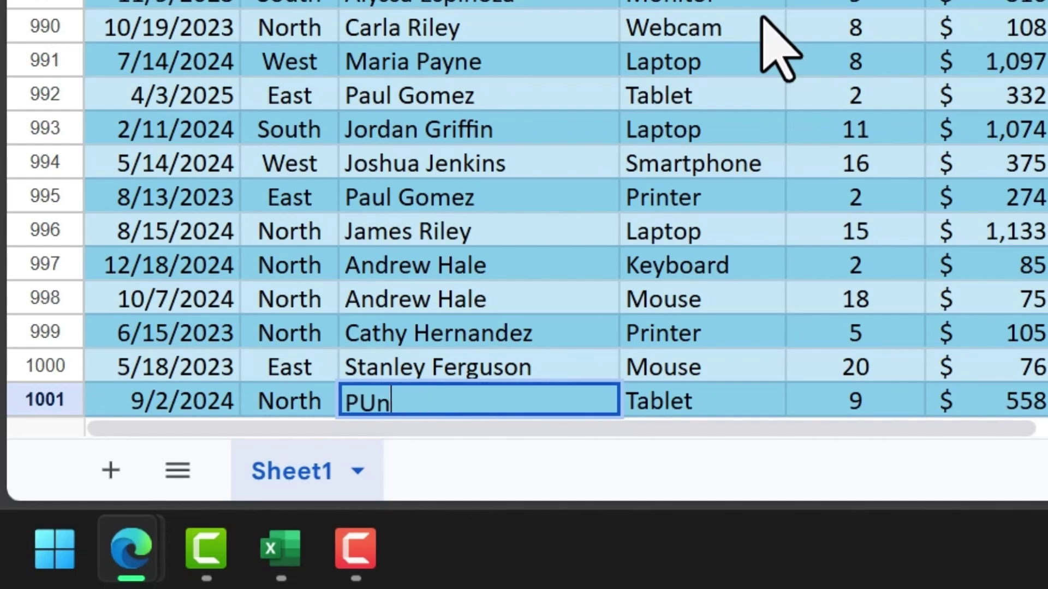
text(eeuneet Go)
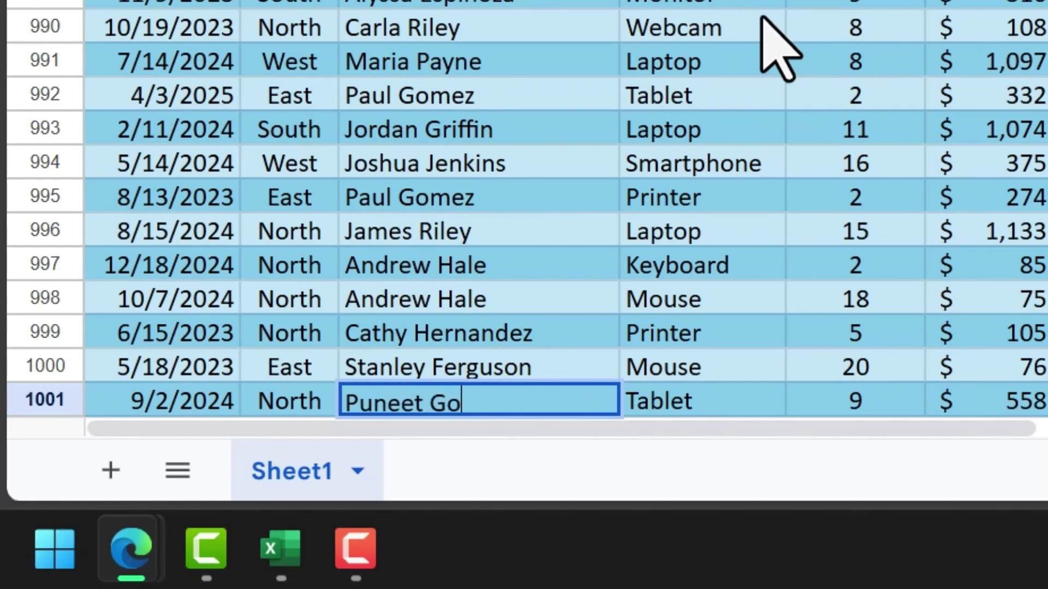
text(gia)
key(Return)
click(733, 5)
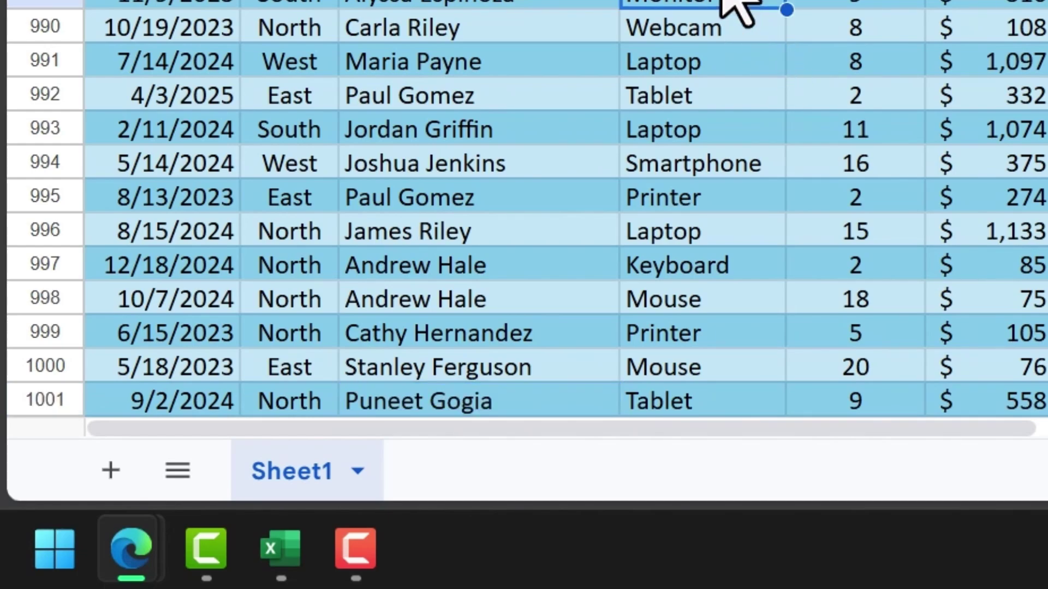
click(285, 551)
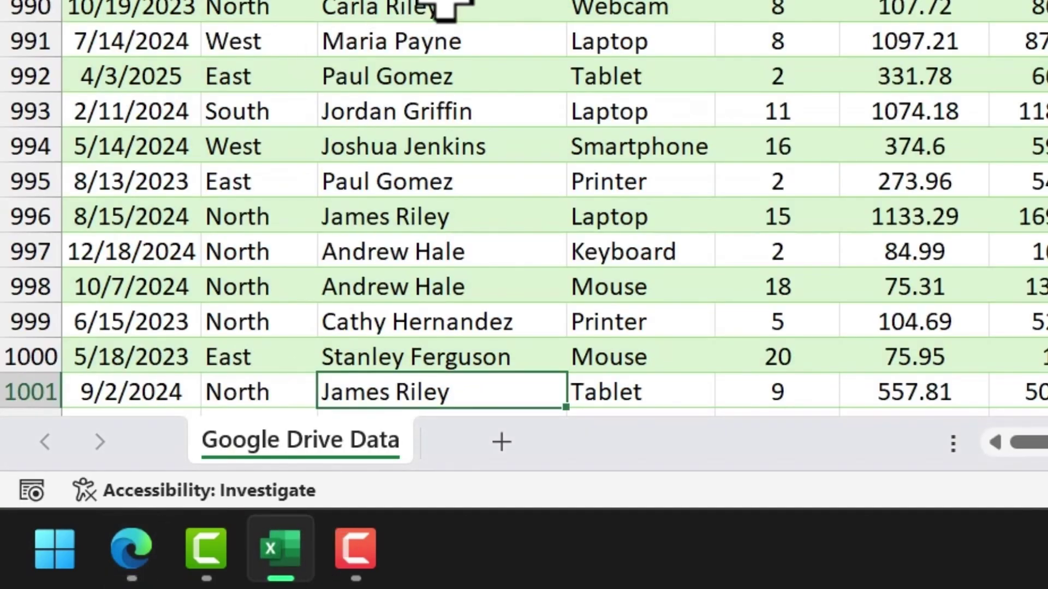
Refresh All with Ctrl+Alt+F5 and check row 1001's updated salesperson
key(ctrl+alt+F5)
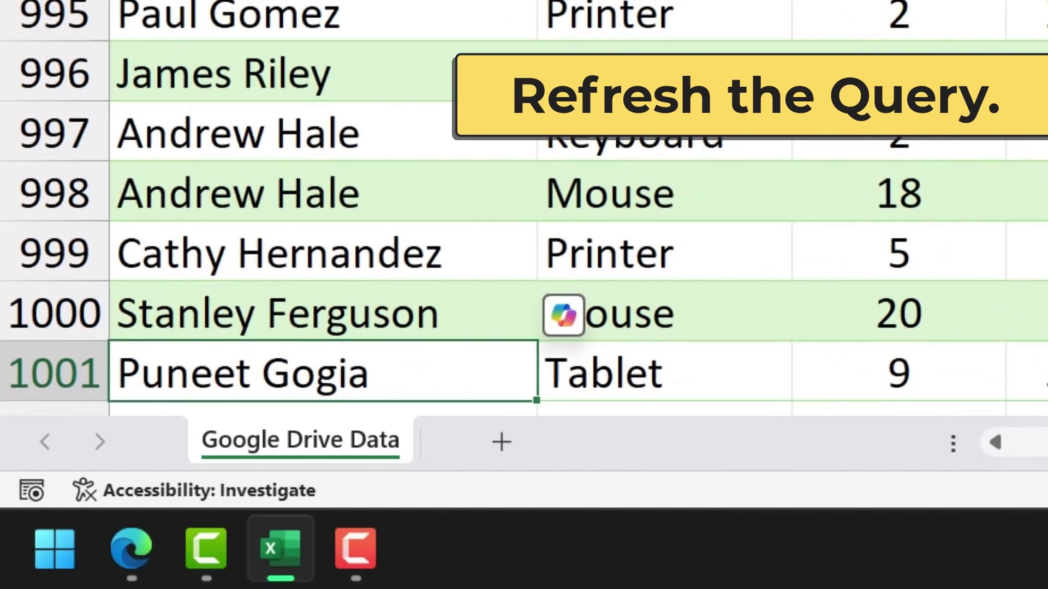
click(994, 442)
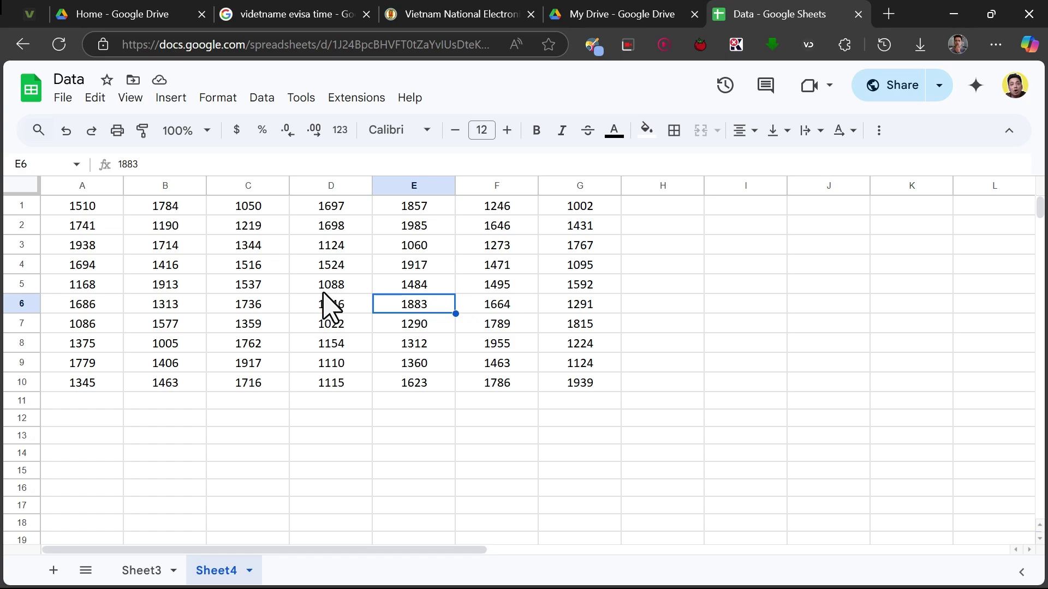
Publish only Sheet4 of Data to the web as Comma-separated values (.csv)
click(62, 98)
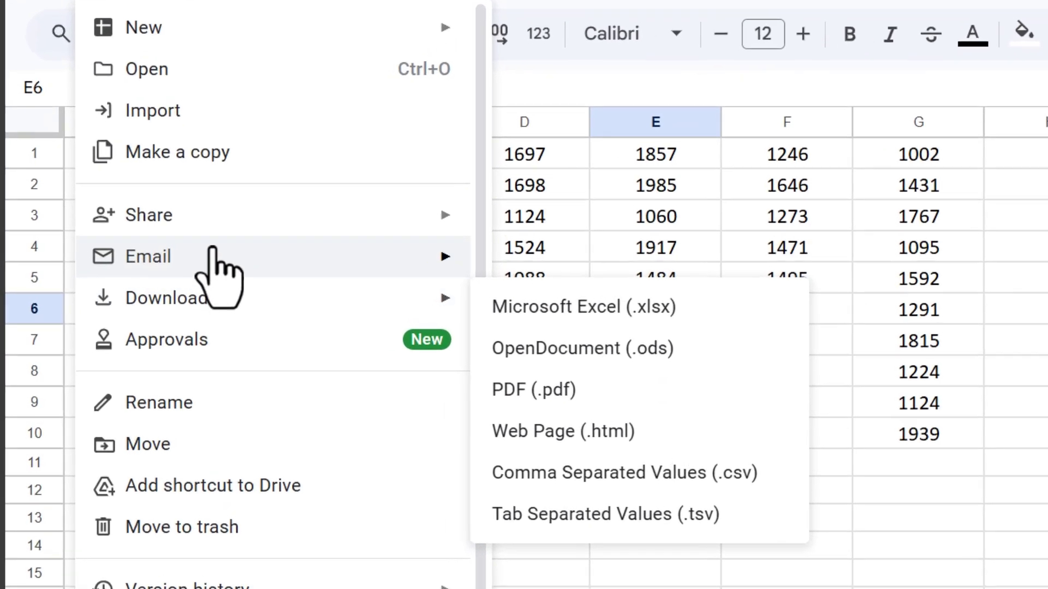
mouse_move(140, 248)
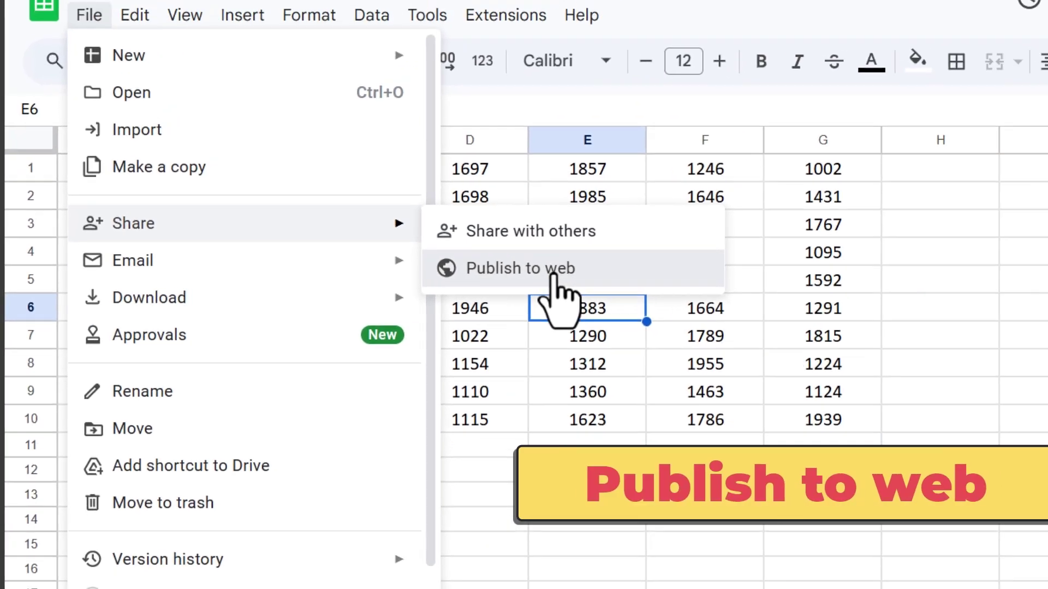
click(553, 270)
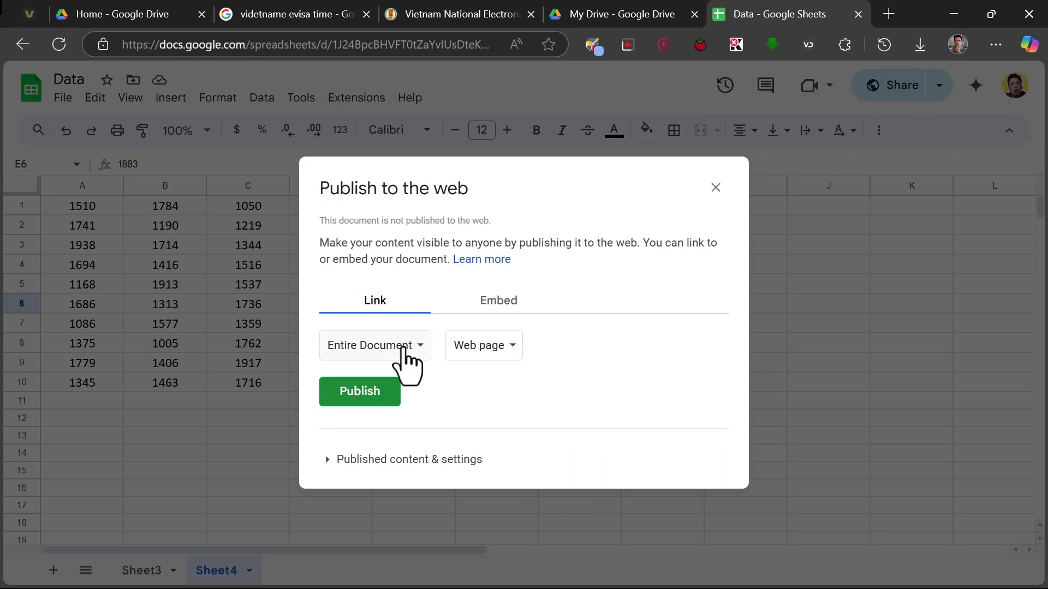
click(404, 363)
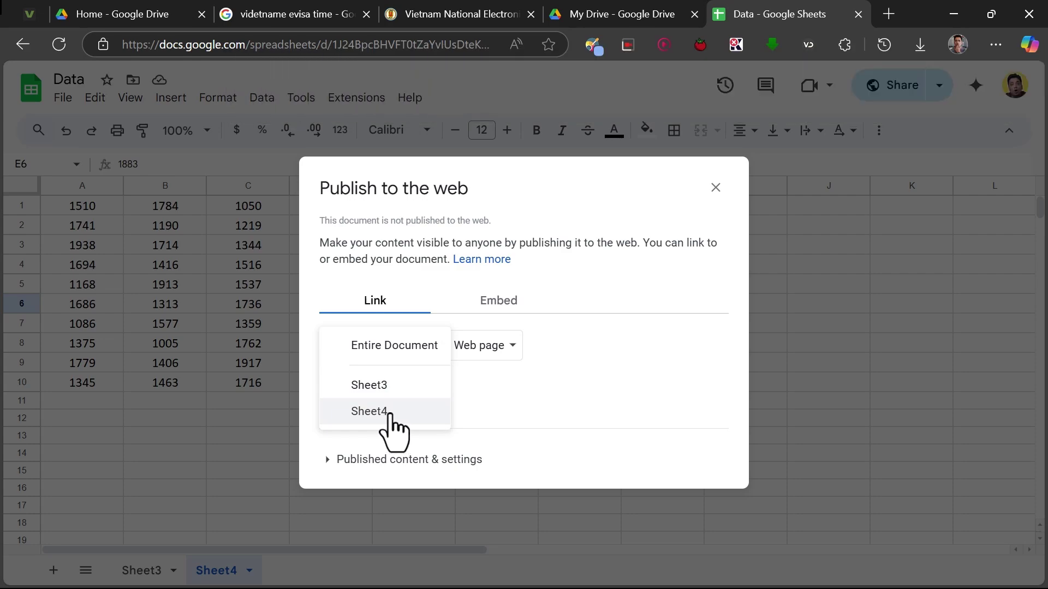
click(391, 416)
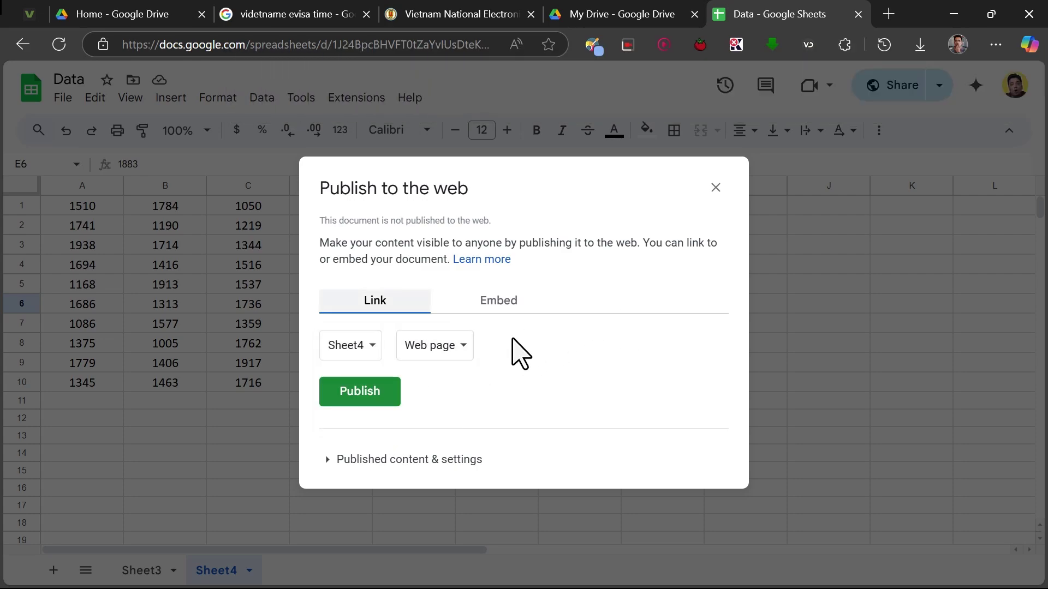
click(449, 369)
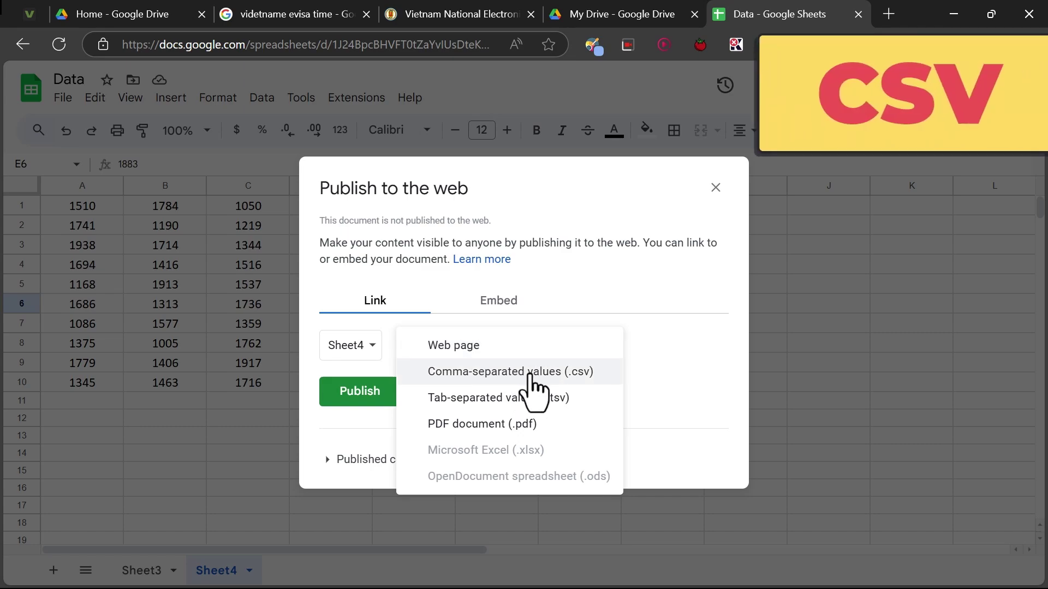
click(528, 375)
click(369, 399)
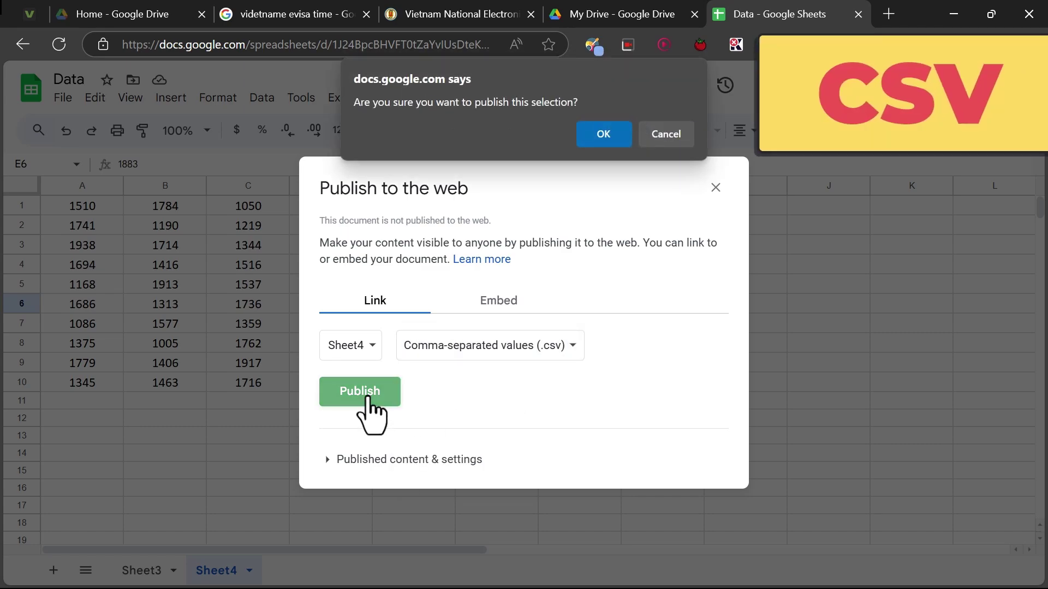
click(601, 137)
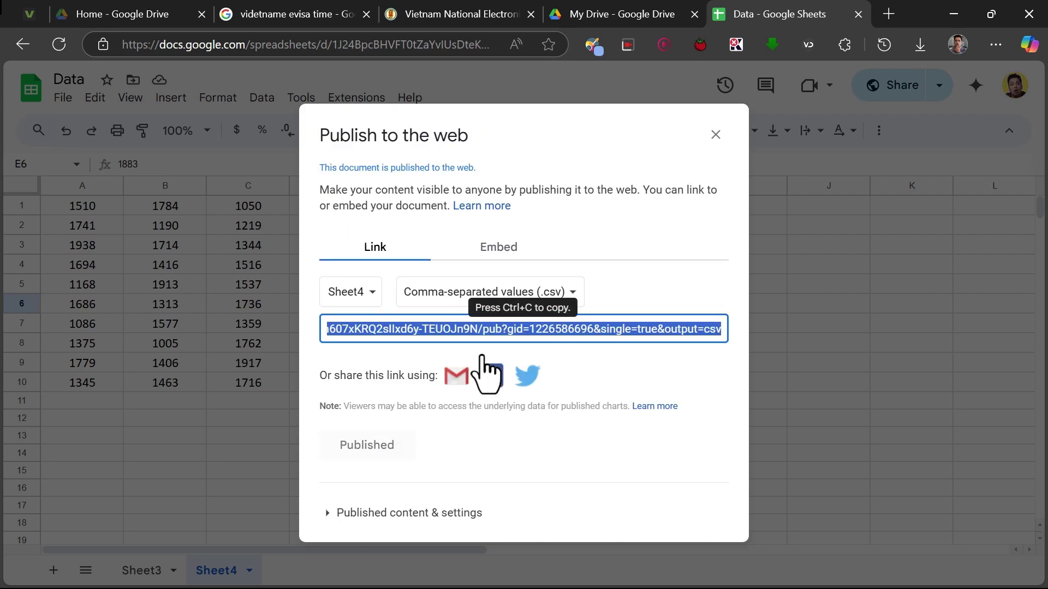
Select and copy the published Sheet4 CSV link
click(551, 328)
click(467, 330)
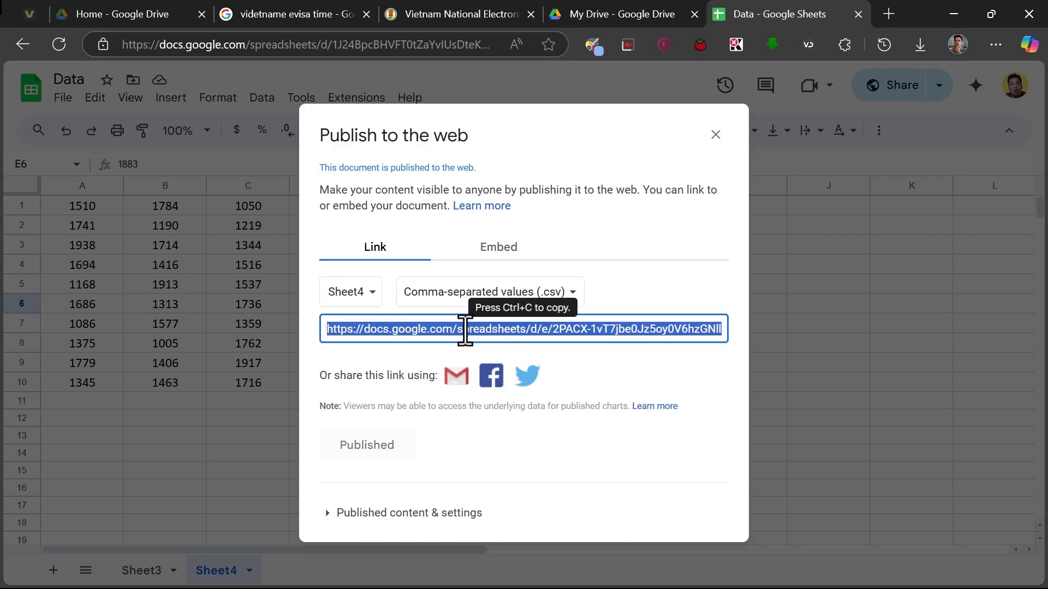
key(ctrl+c)
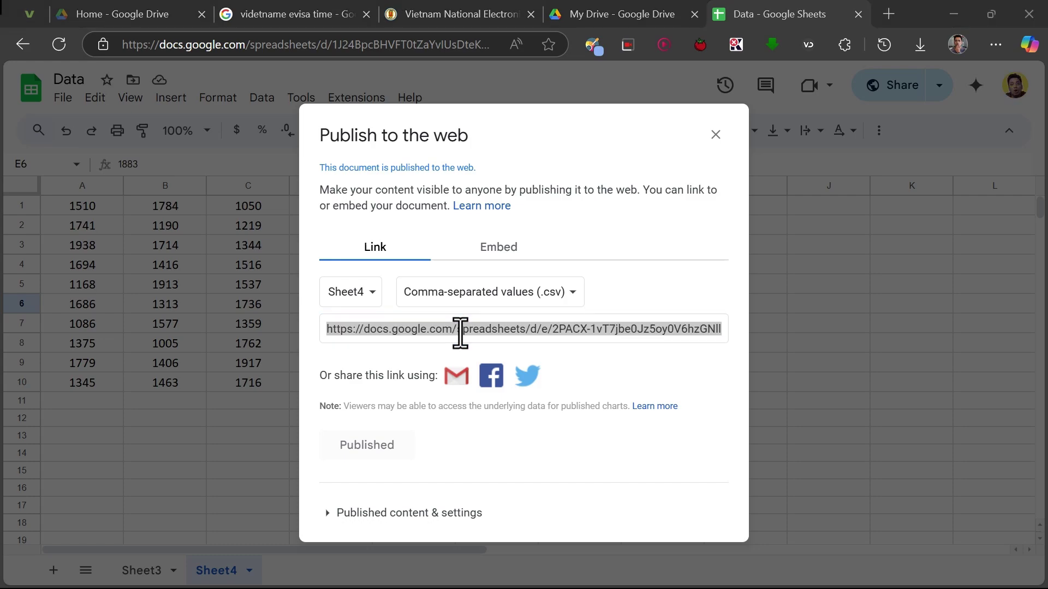
key(alt+Tab)
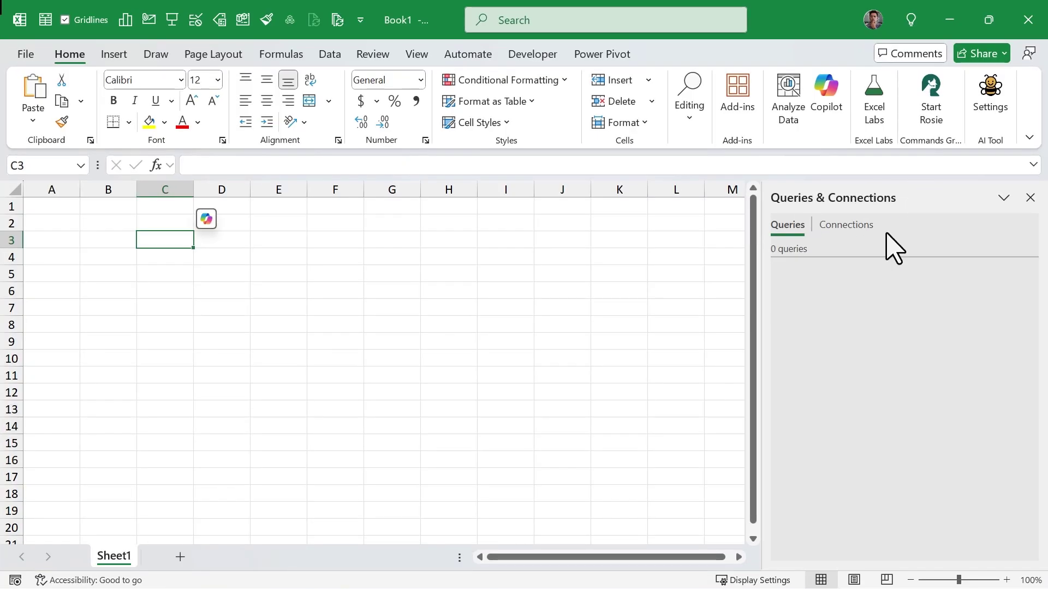
Import the published Sheet4 CSV link as a From Web query and open it in Power Query Editor
click(331, 55)
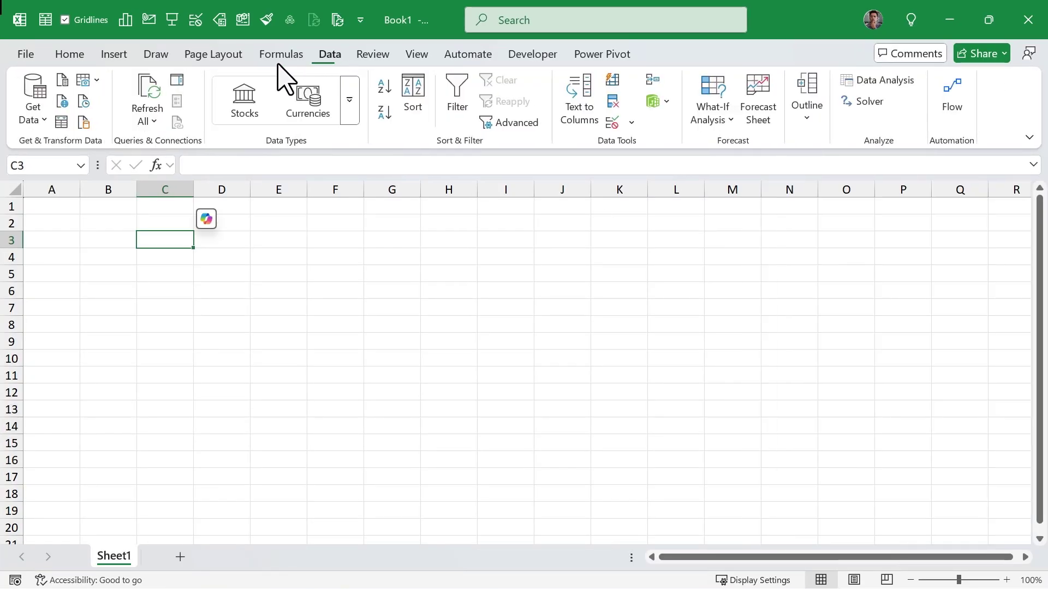
click(35, 117)
mouse_move(115, 297)
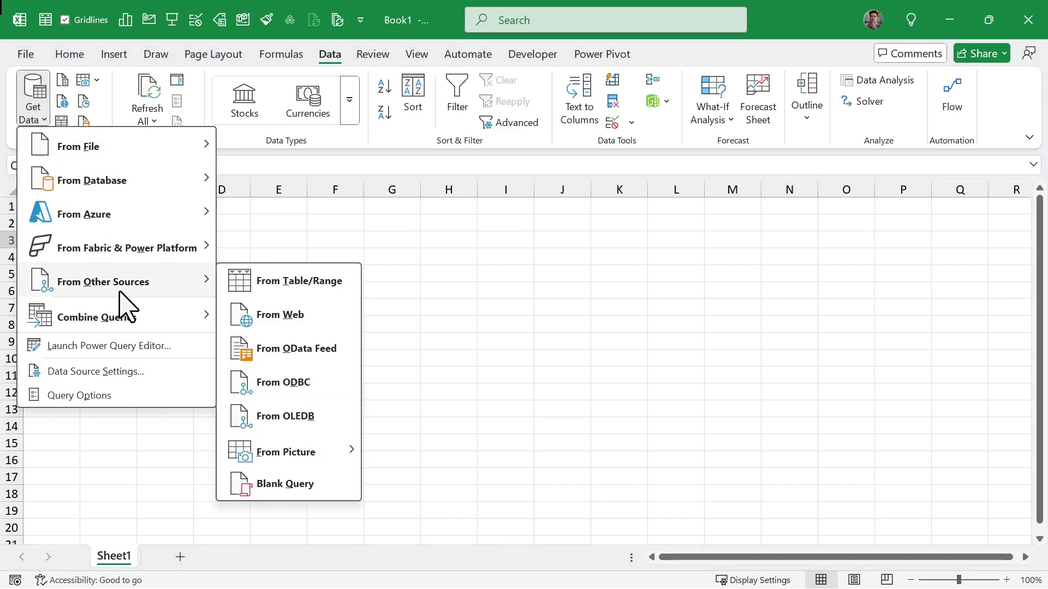
click(303, 325)
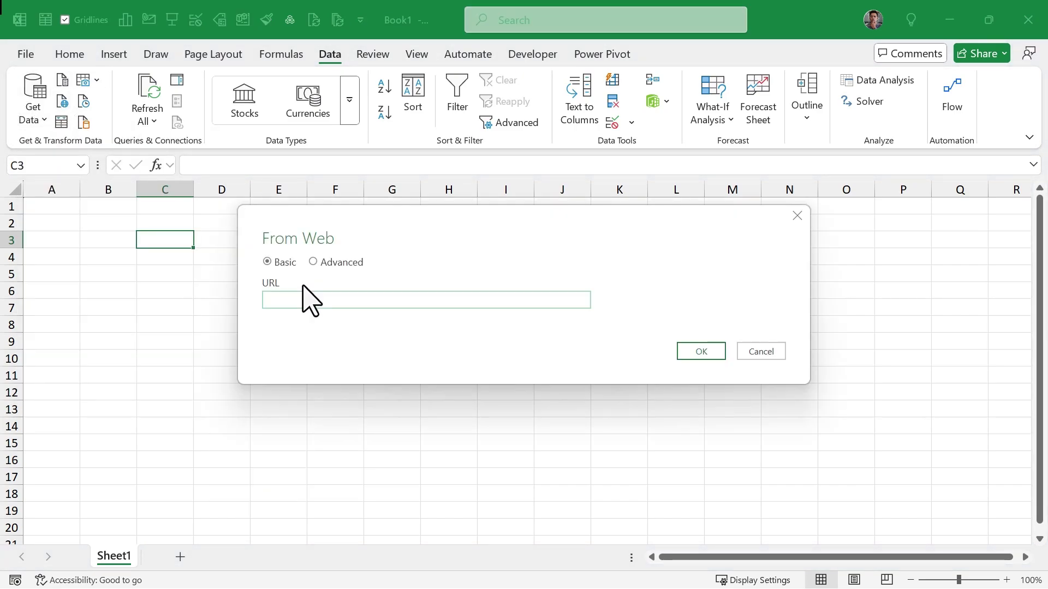
key(ctrl+v)
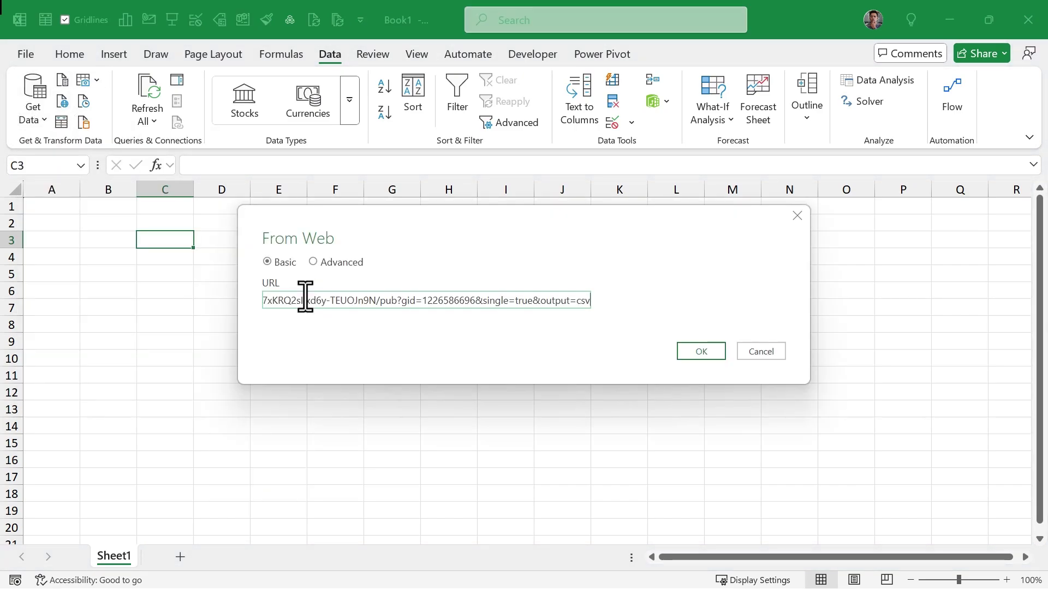
click(714, 356)
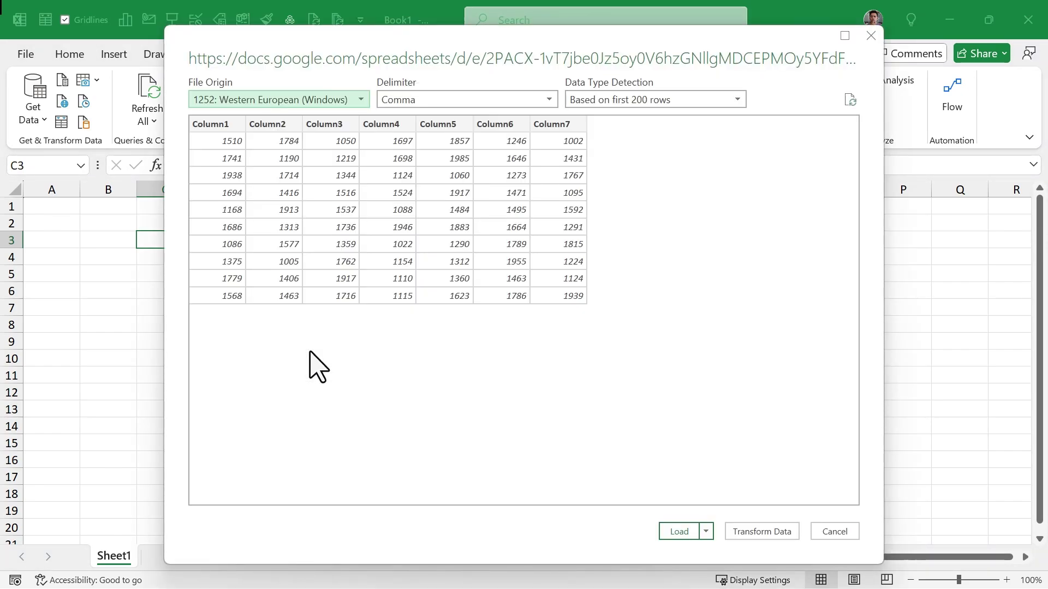
click(767, 534)
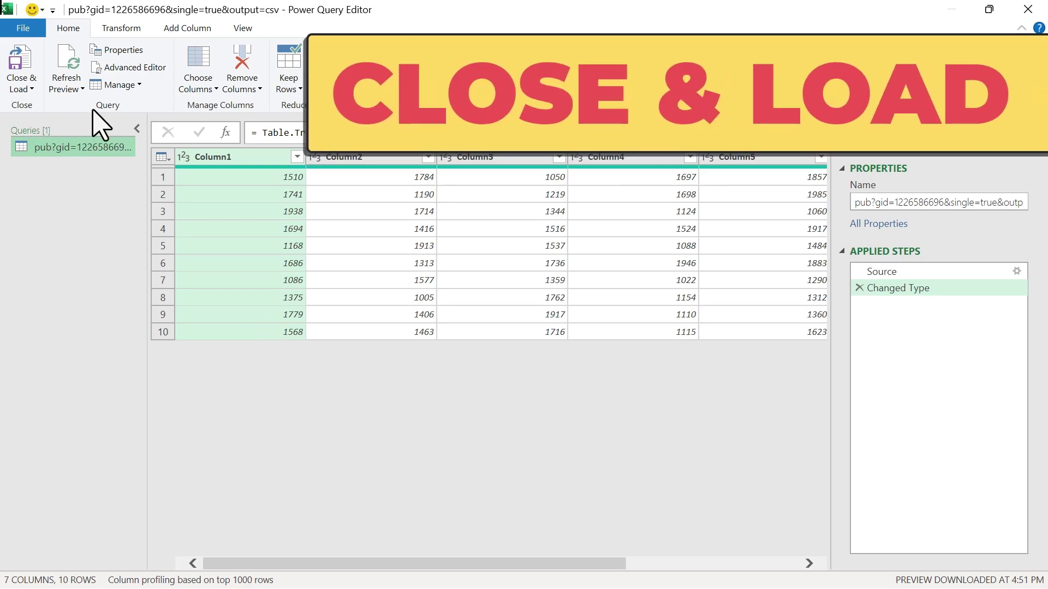
Load the Sheet4 CSV query to a new worksheet table and widen columns A through G
click(22, 63)
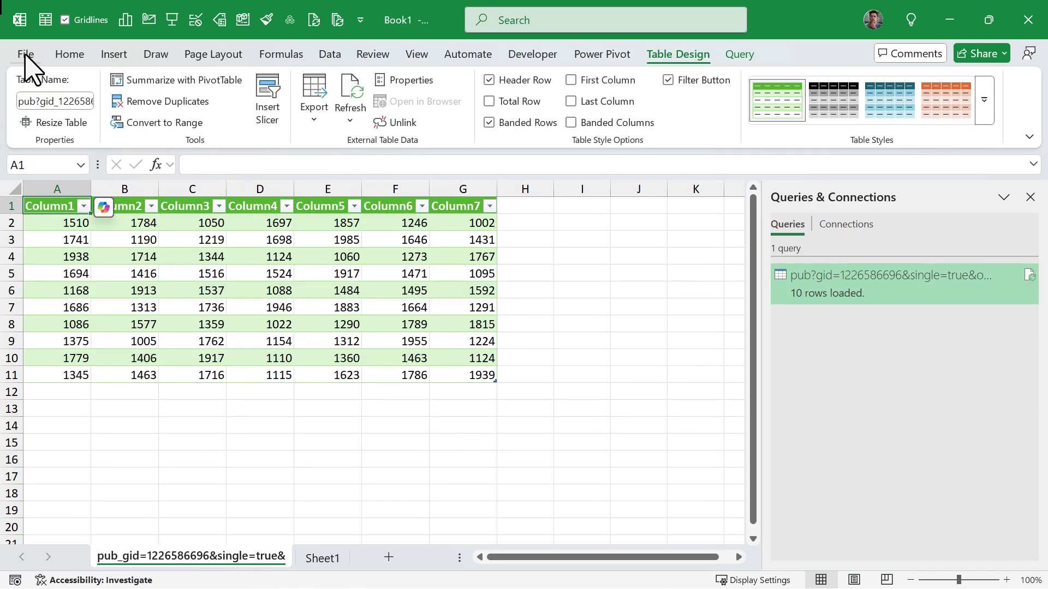
drag(445, 191, 125, 186)
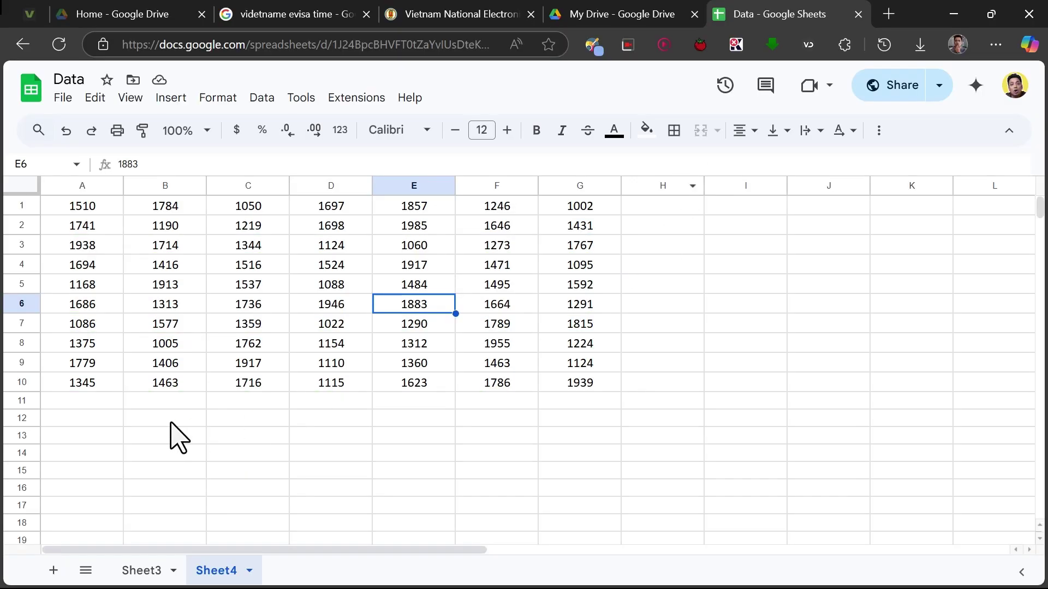
Replace 1345 with 1200 in Google Sheets cell A10, then bring up Refresh on the Excel table
click(173, 435)
click(89, 385)
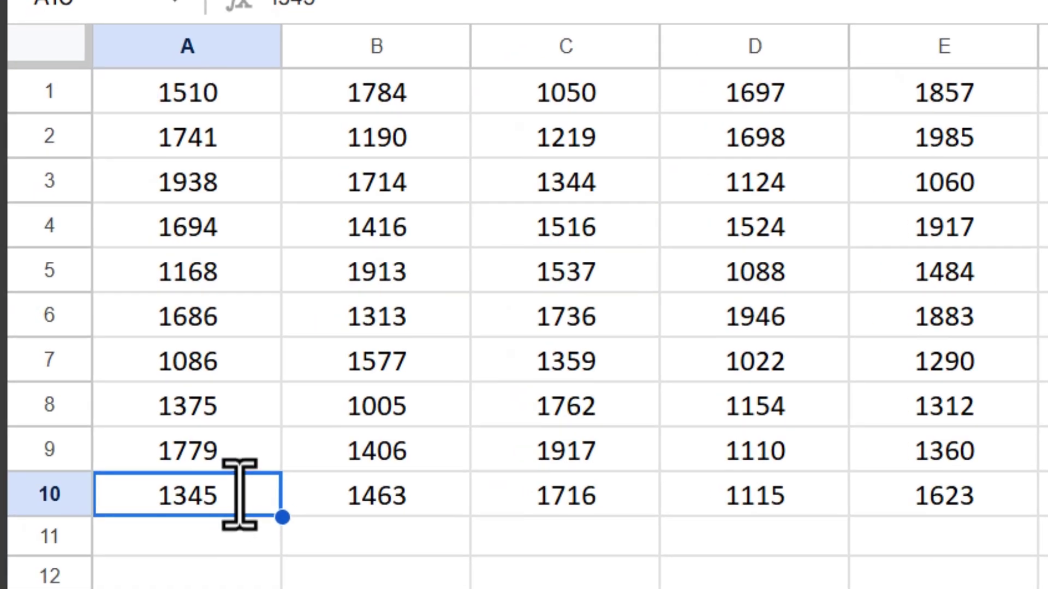
double_click(165, 434)
drag(164, 434, 88, 437)
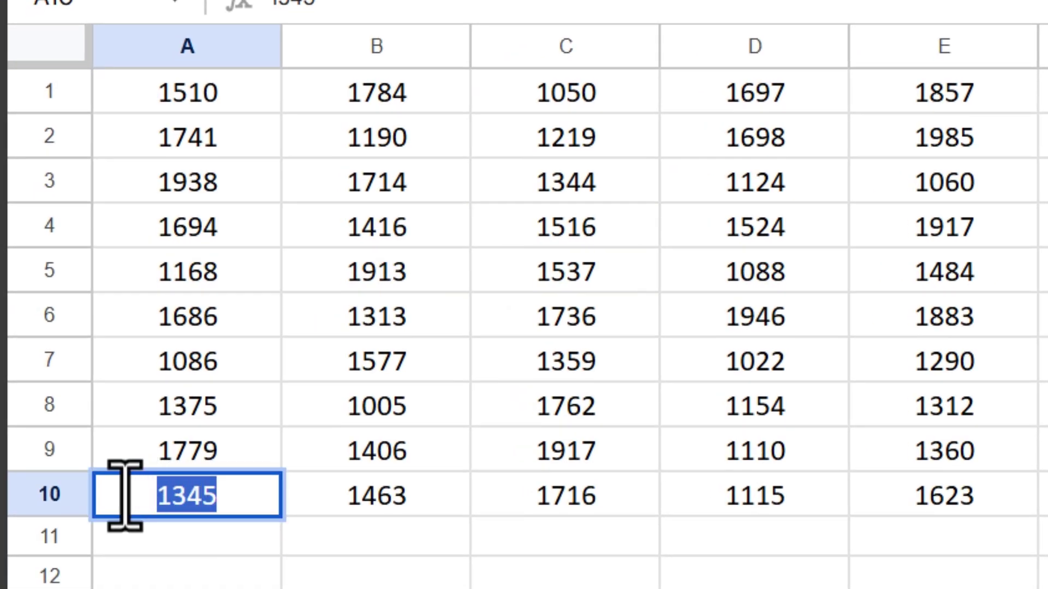
text(1200)
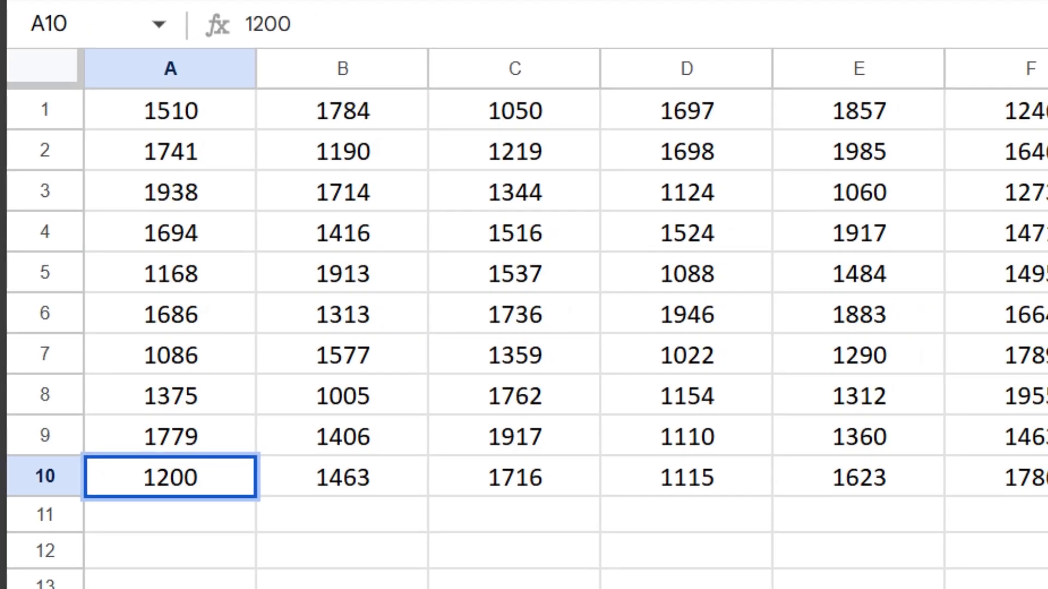
key(Return)
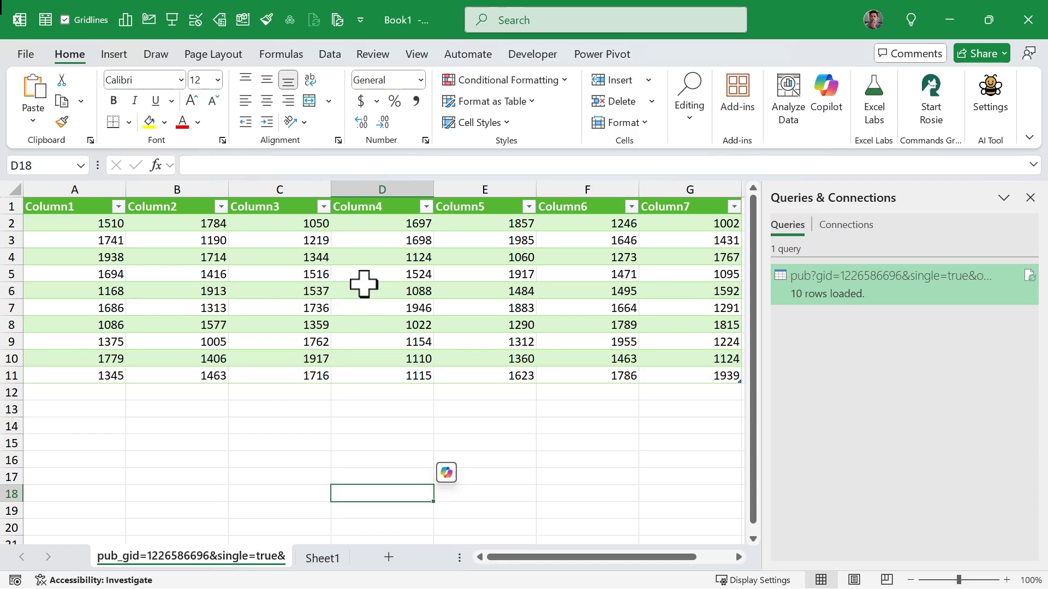
right_click(363, 247)
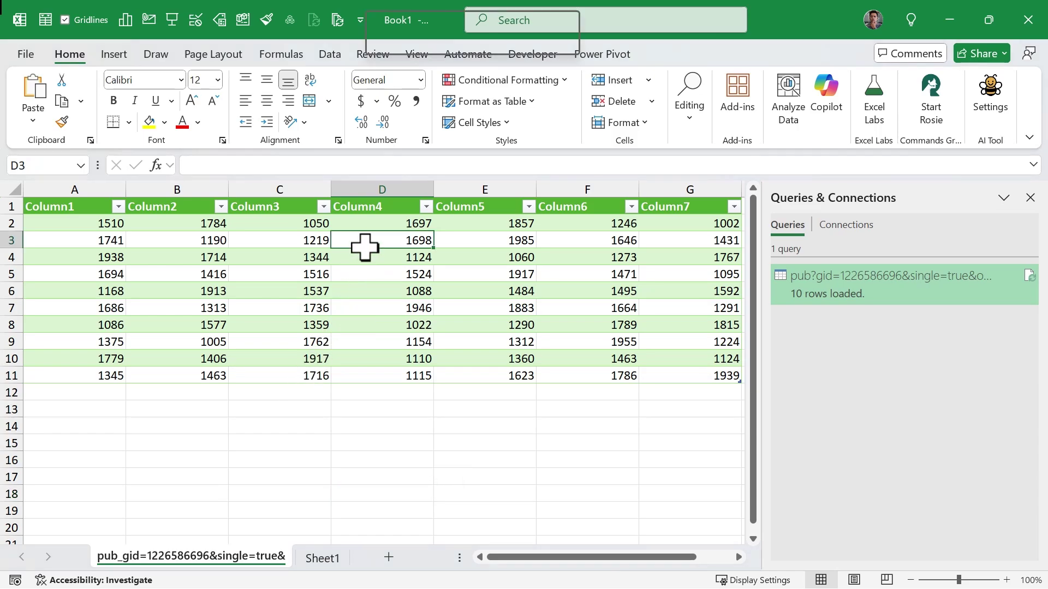